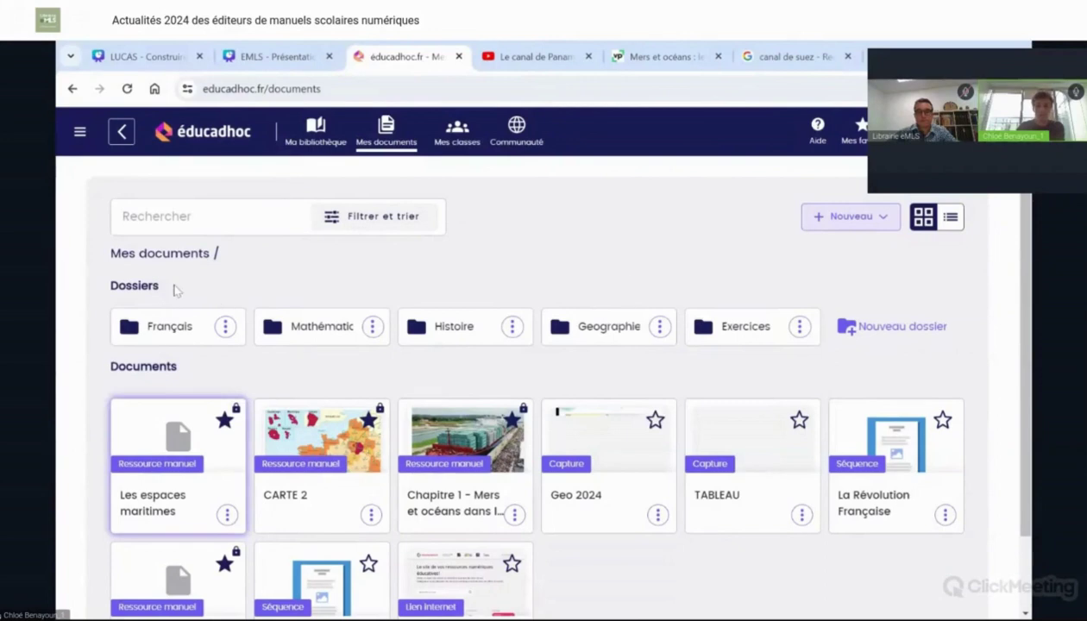
# - Look through the saved documents and the contents of the Geographie folder, and return to the main documents list
pyautogui.scroll(-2, 228, 276)
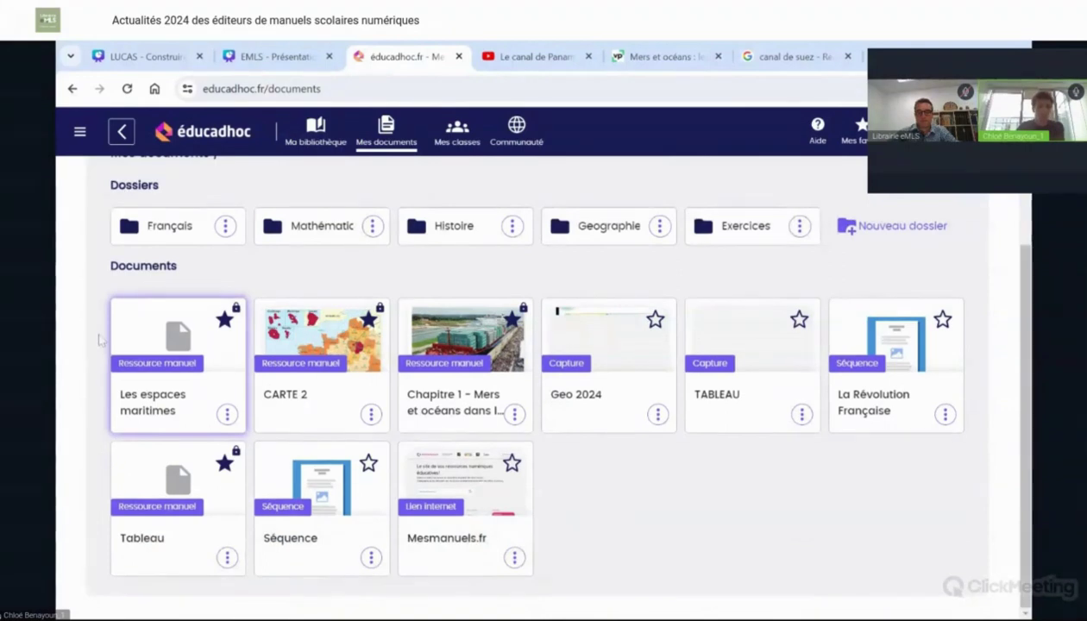
pyautogui.scroll(3, 452, 404)
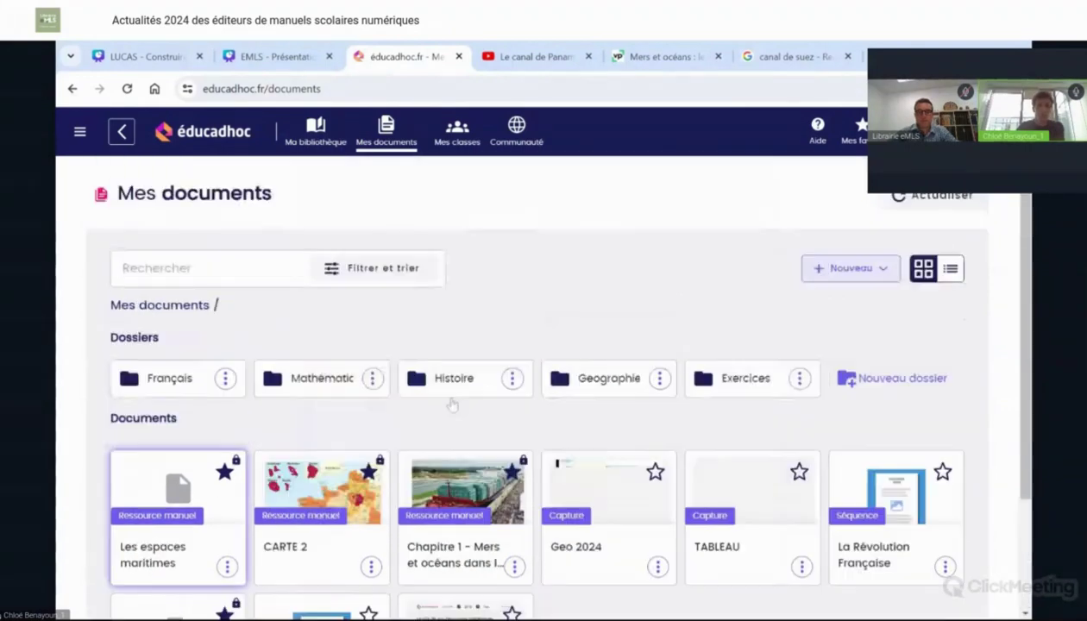
pyautogui.click(595, 380)
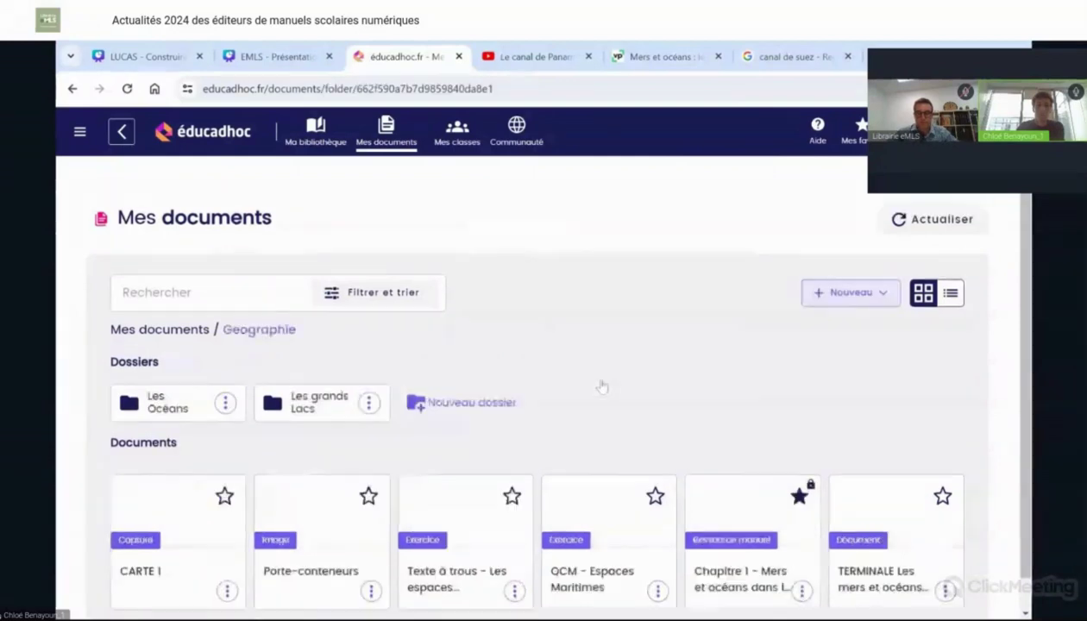
pyautogui.scroll(-1, 440, 368)
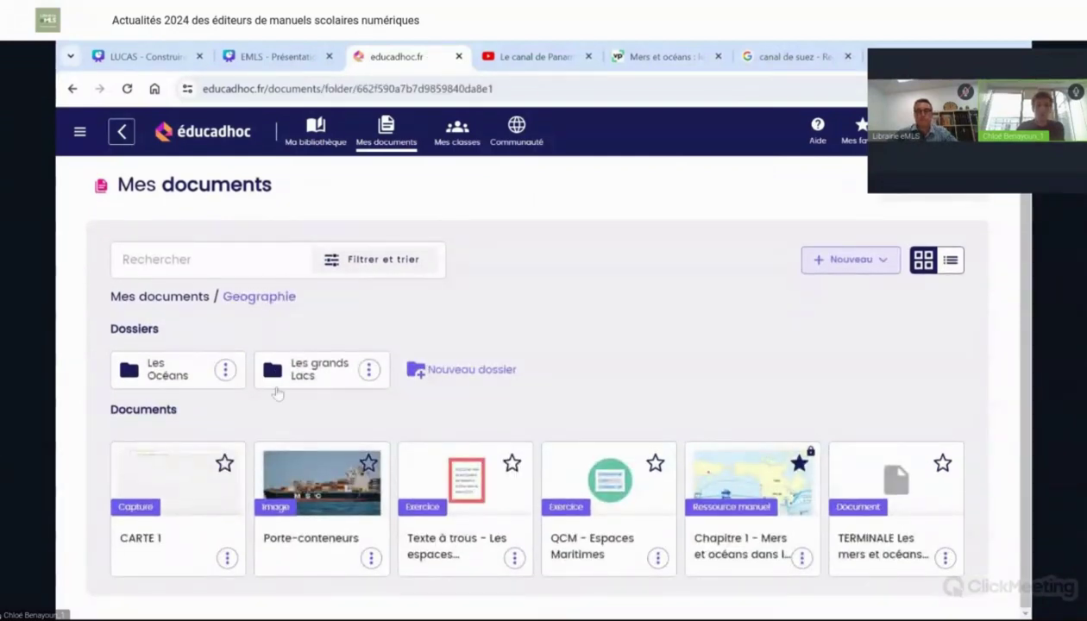
pyautogui.click(121, 135)
# - Add the image file "Canal de Suez - Ministere des armées.jpg" from the device as a document named "Canal de Suez"
pyautogui.click(823, 270)
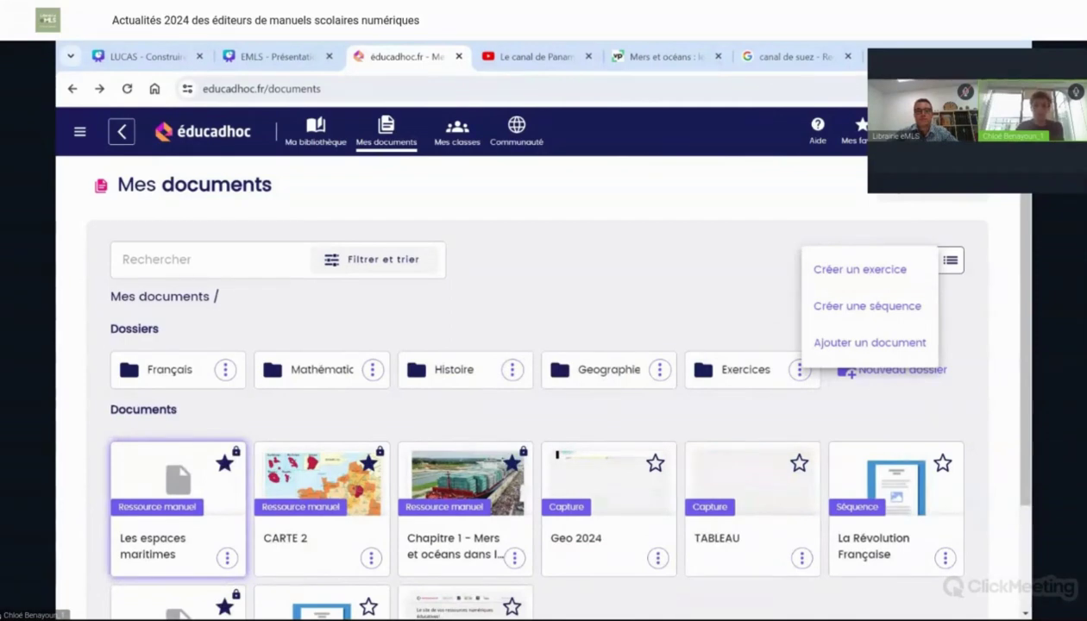
pyautogui.click(868, 347)
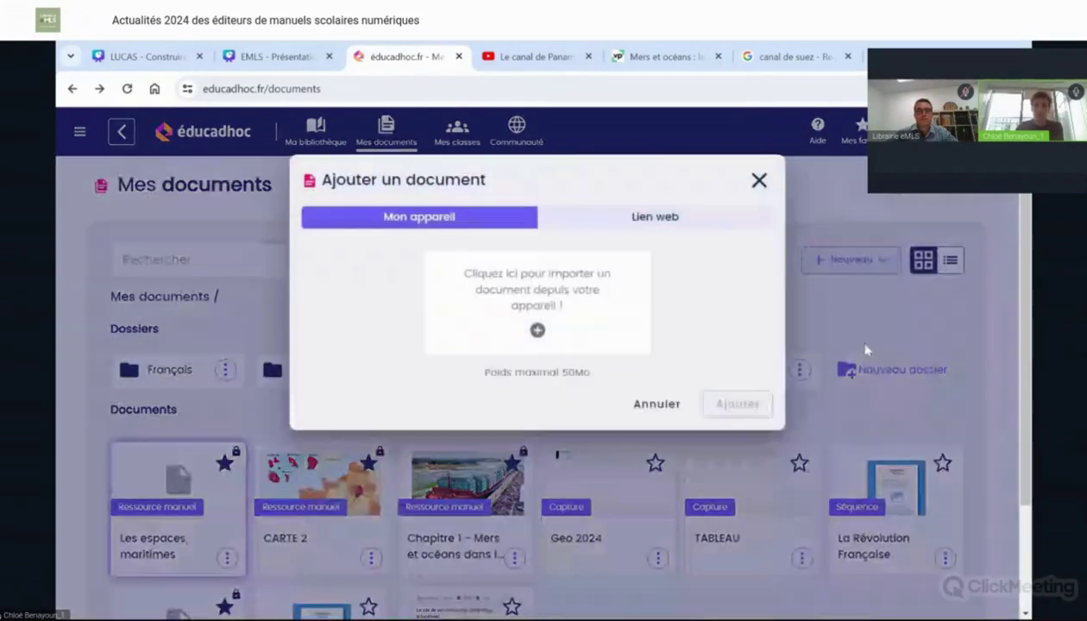
pyautogui.click(535, 333)
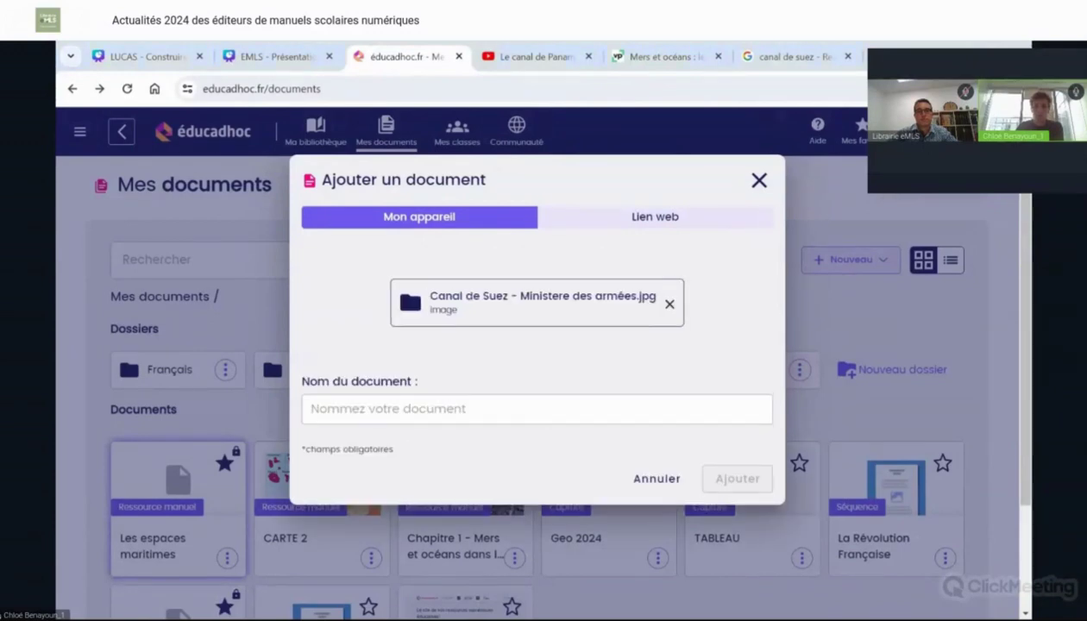
pyautogui.click(643, 410)
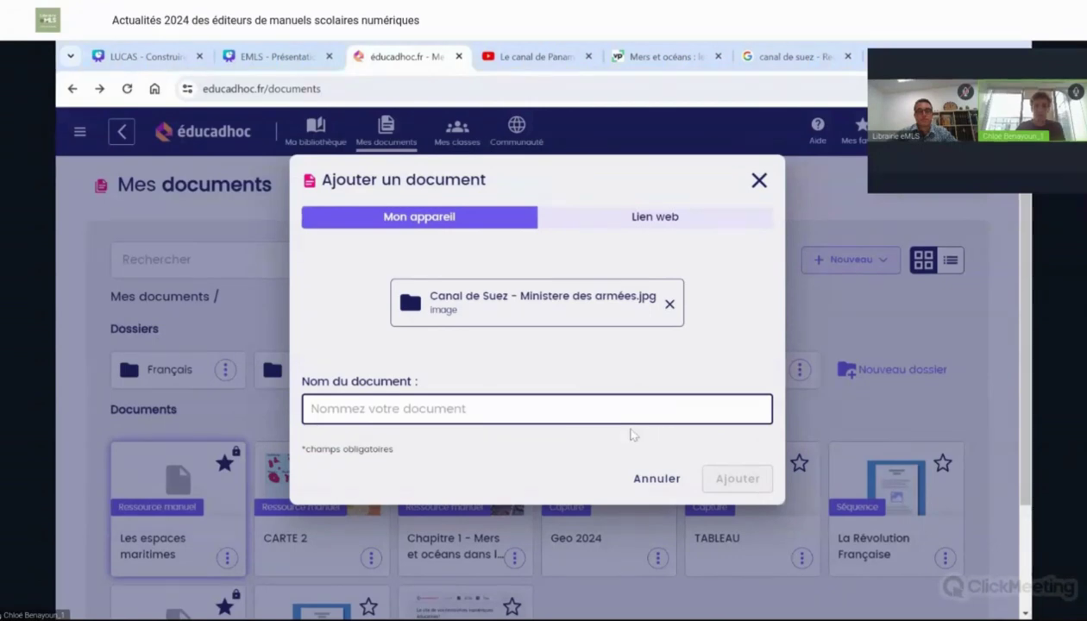
pyautogui.write('Canal de S')
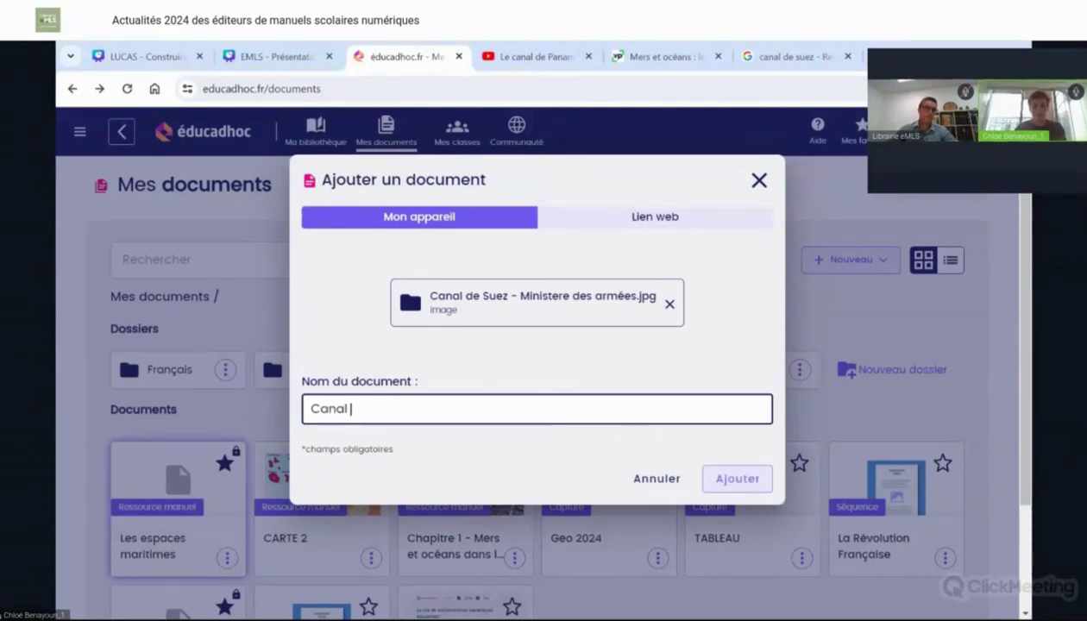
pyautogui.write('uez')
pyautogui.click(713, 482)
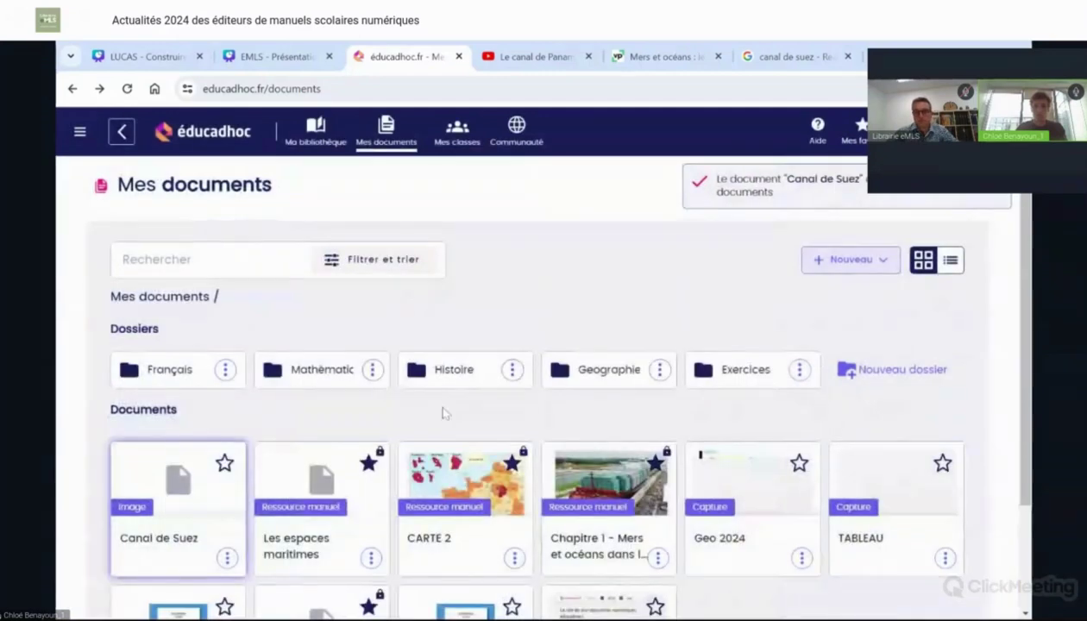
# - Review the exercise types offered for a new exercise and close the selection without creating one
pyautogui.click(821, 261)
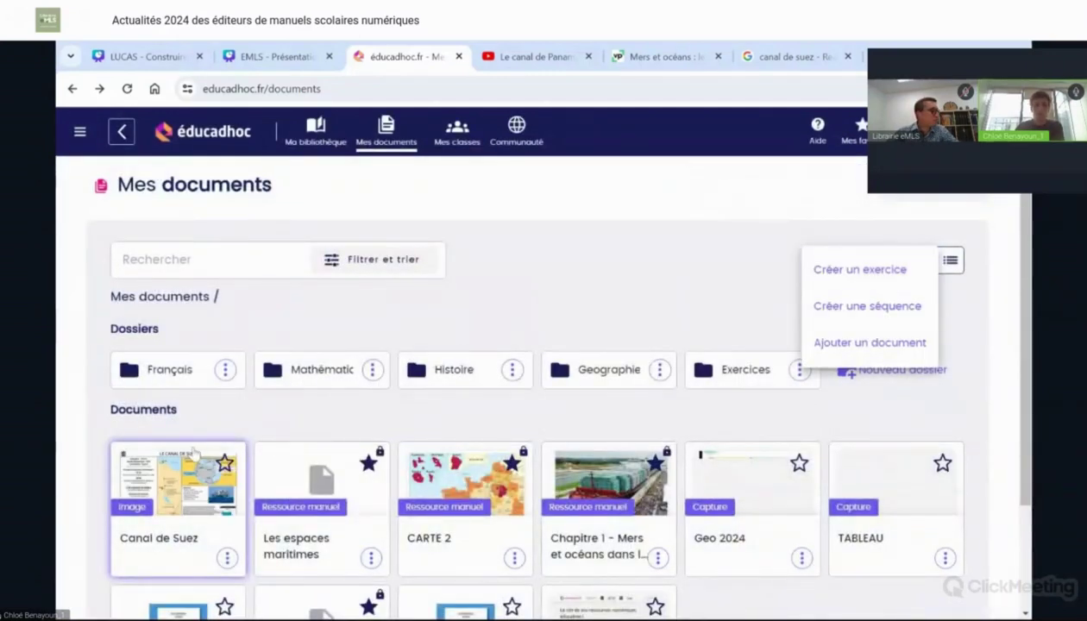
pyautogui.click(290, 439)
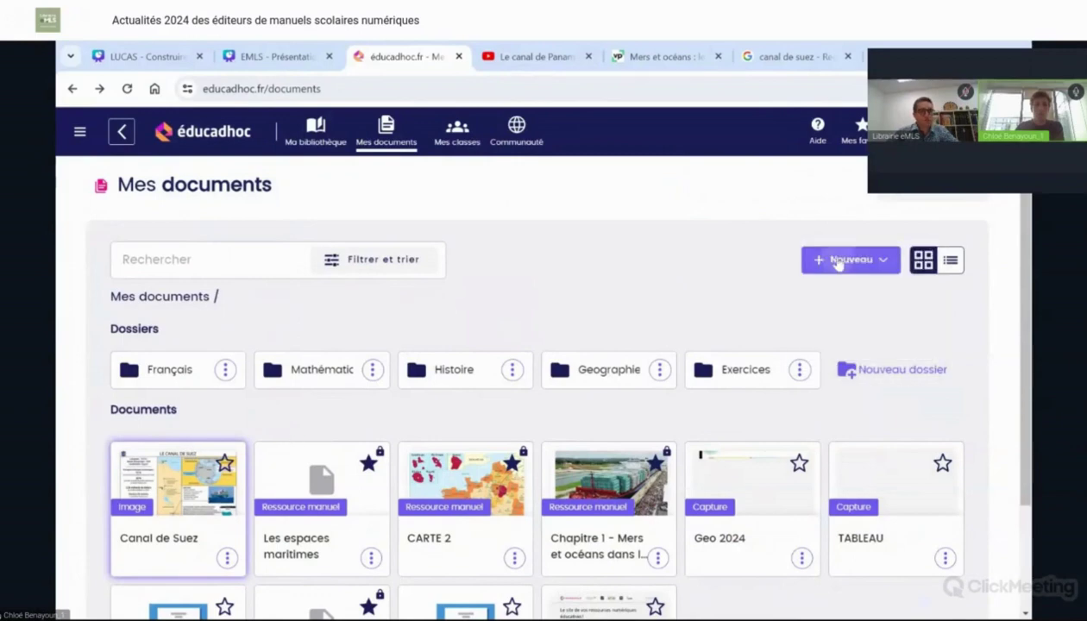
pyautogui.click(837, 260)
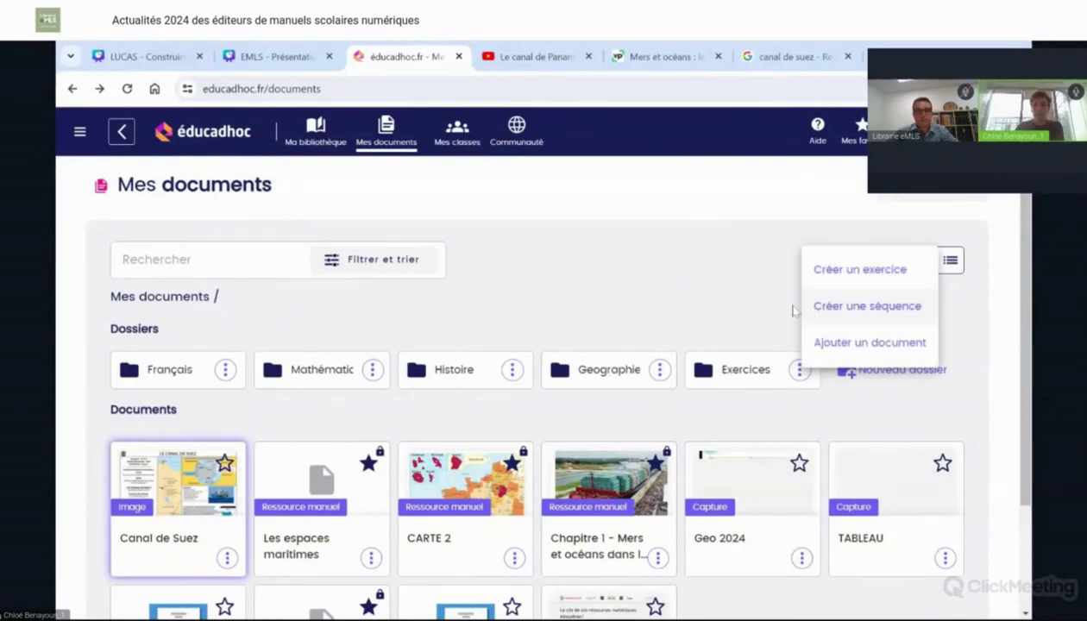
pyautogui.click(820, 270)
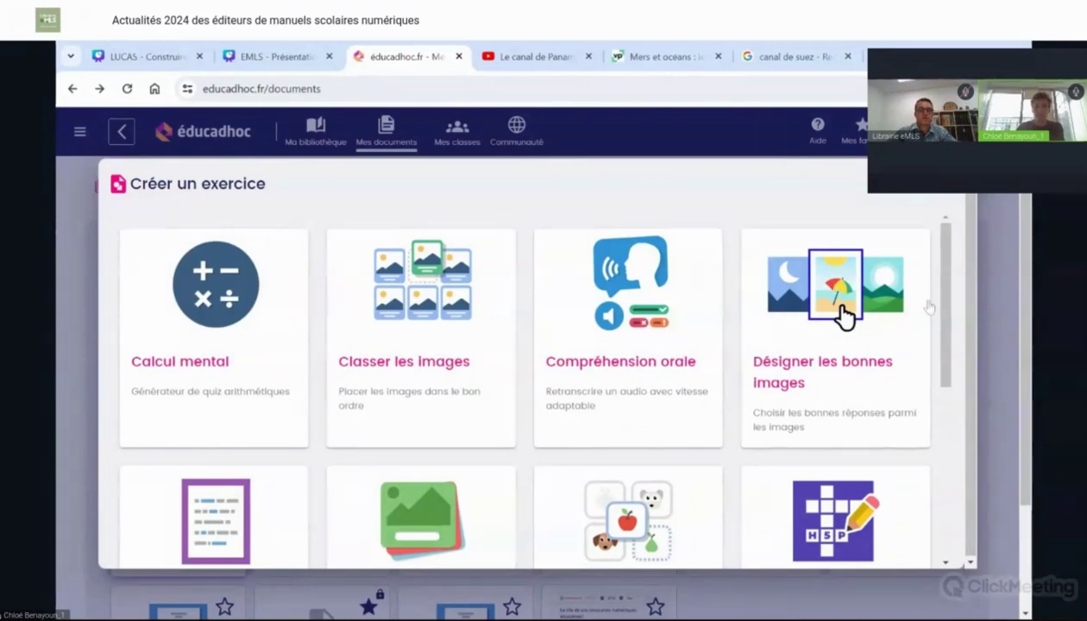
pyautogui.moveTo(945, 301); pyautogui.dragTo(949, 470)
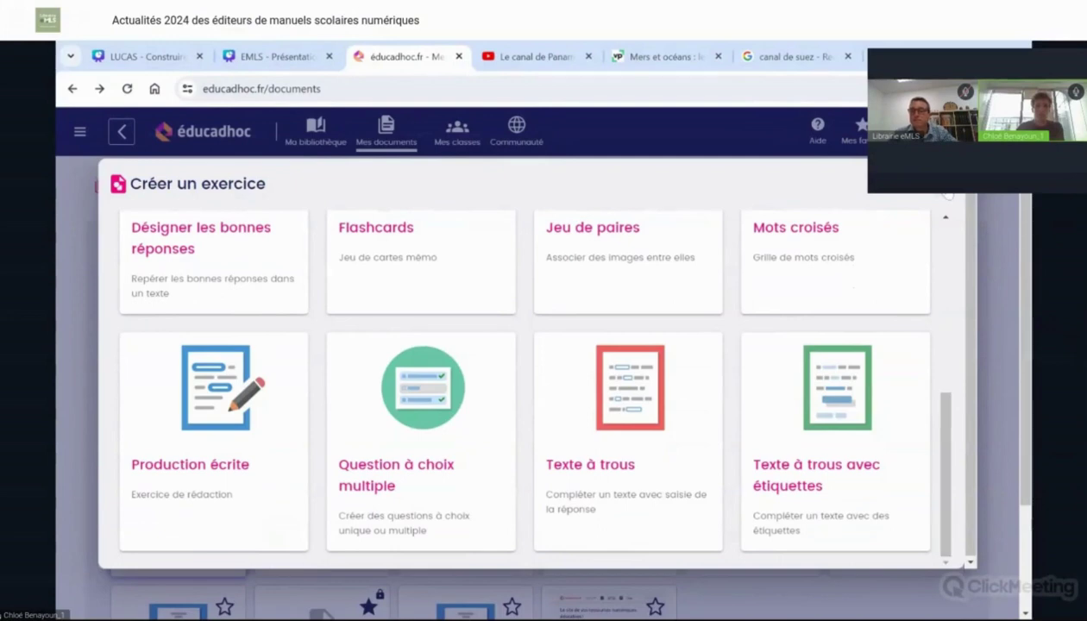
pyautogui.press('Escape')
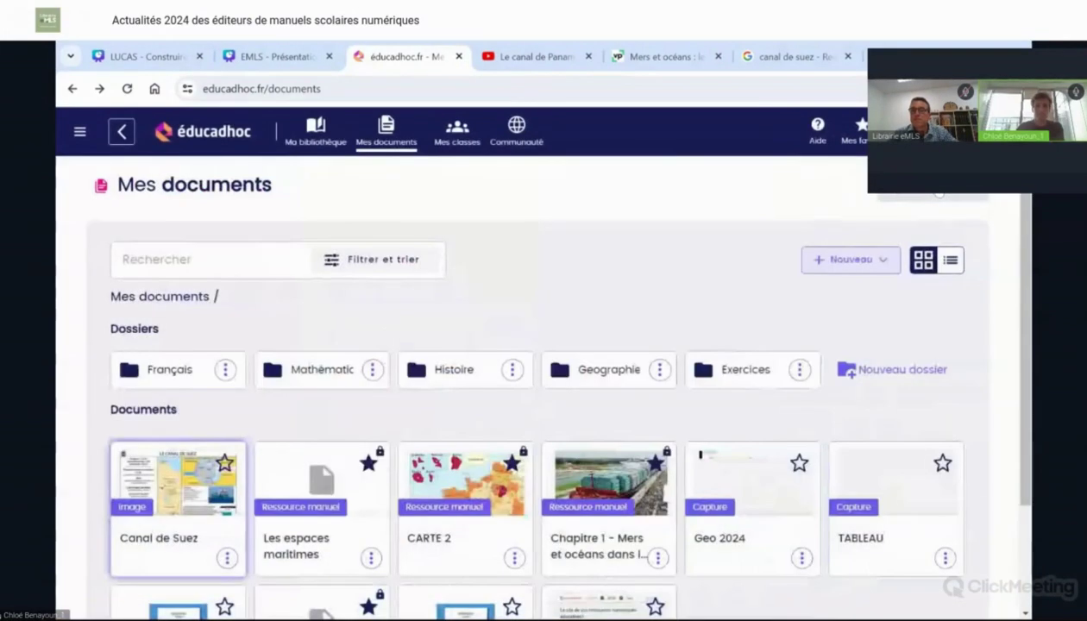
# - Create a new sequence and insert the CARTE 1 capture from the Geographie folder as its first document
pyautogui.click(827, 261)
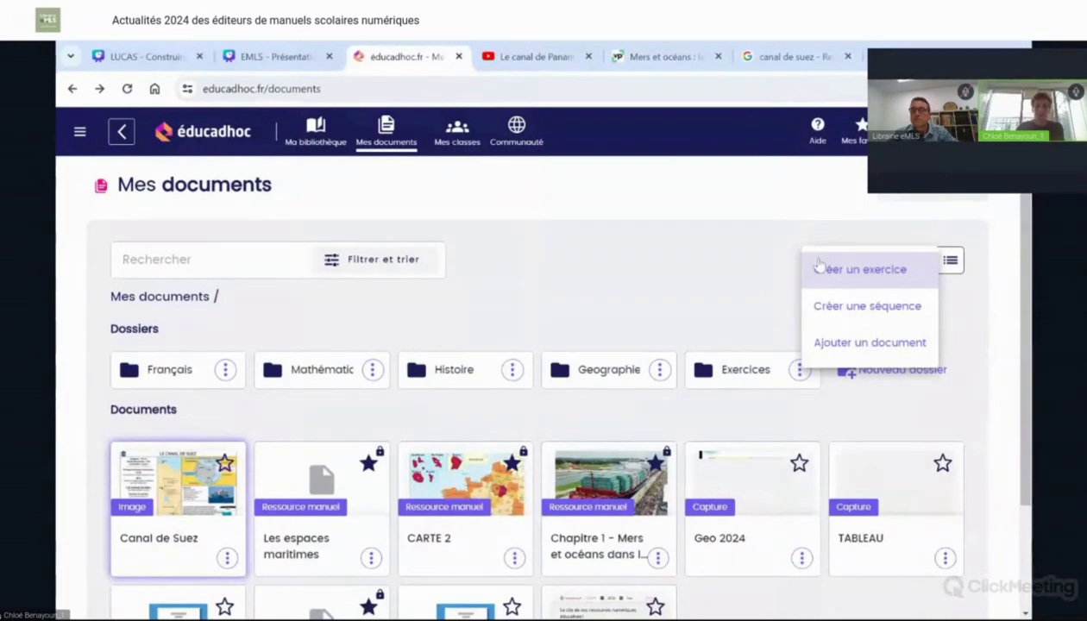
pyautogui.click(812, 312)
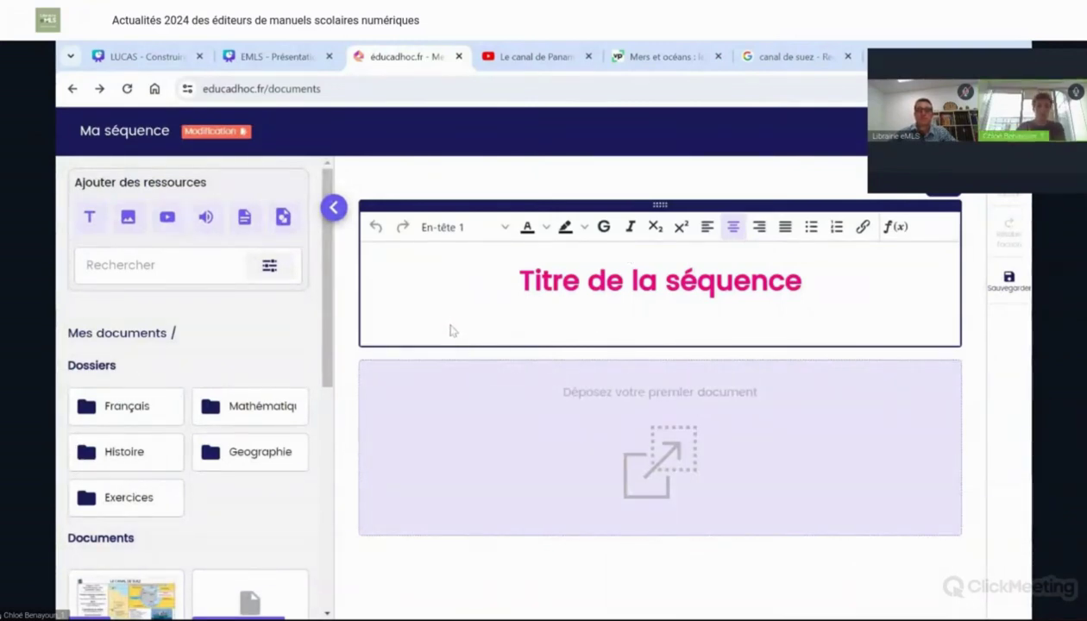
pyautogui.click(241, 464)
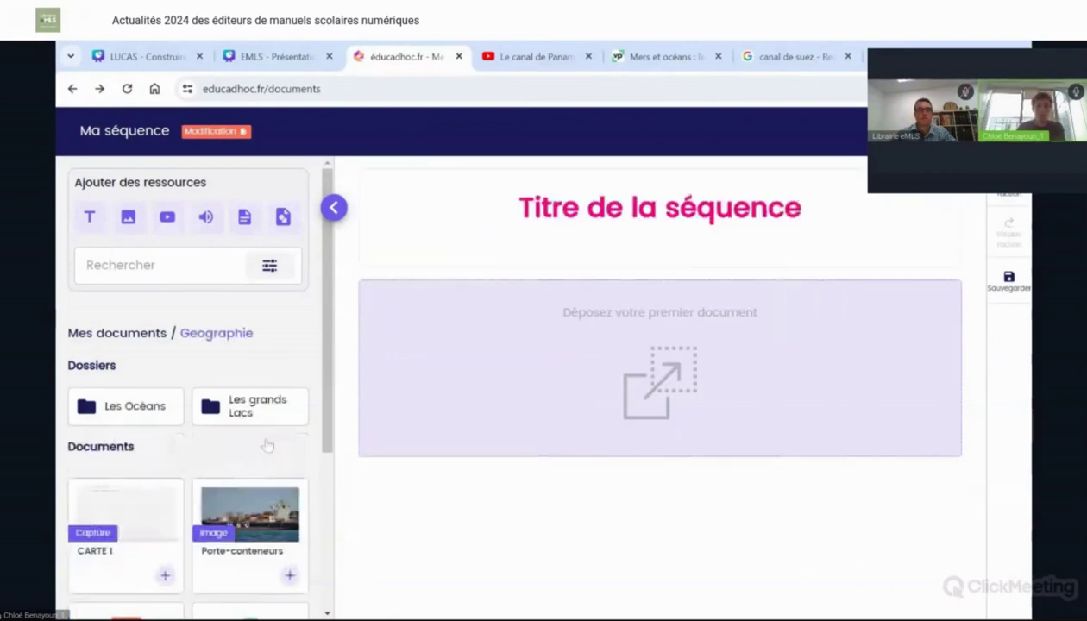
pyautogui.scroll(-3, 267, 432)
pyautogui.scroll(1, 245, 319)
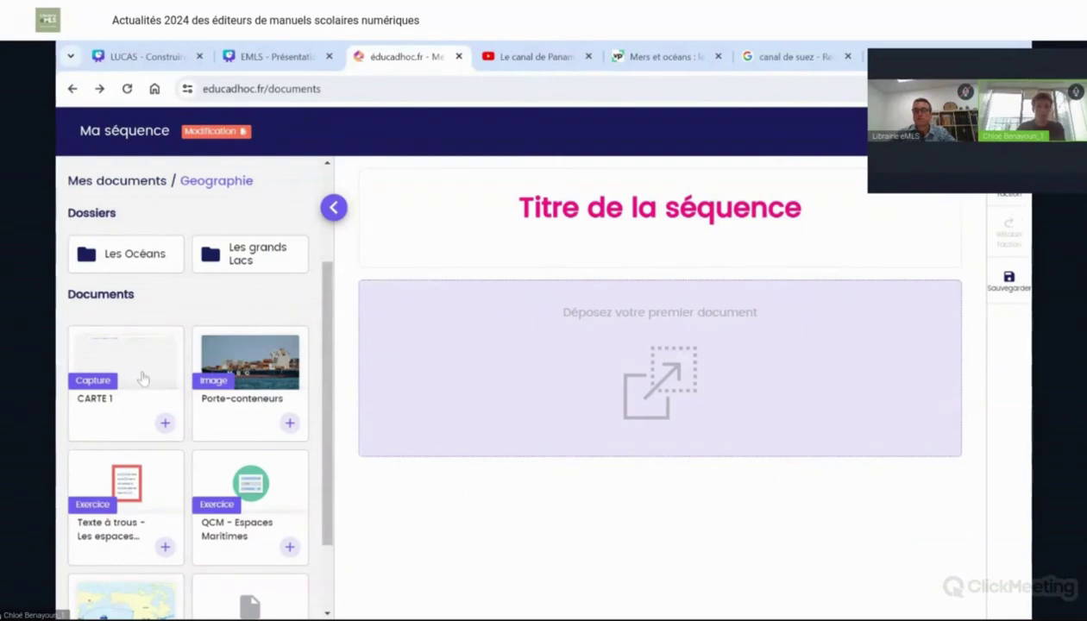
pyautogui.moveTo(159, 379); pyautogui.dragTo(518, 356)
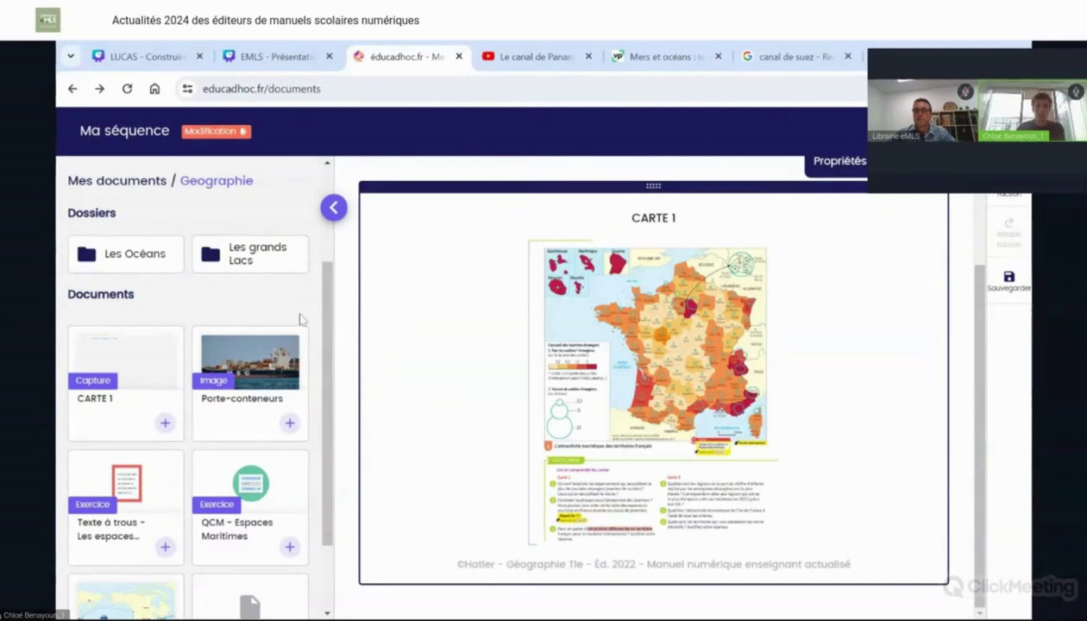
# - Insert a text block between the sequence title and the CARTE 1 document
pyautogui.scroll(2, 619, 203)
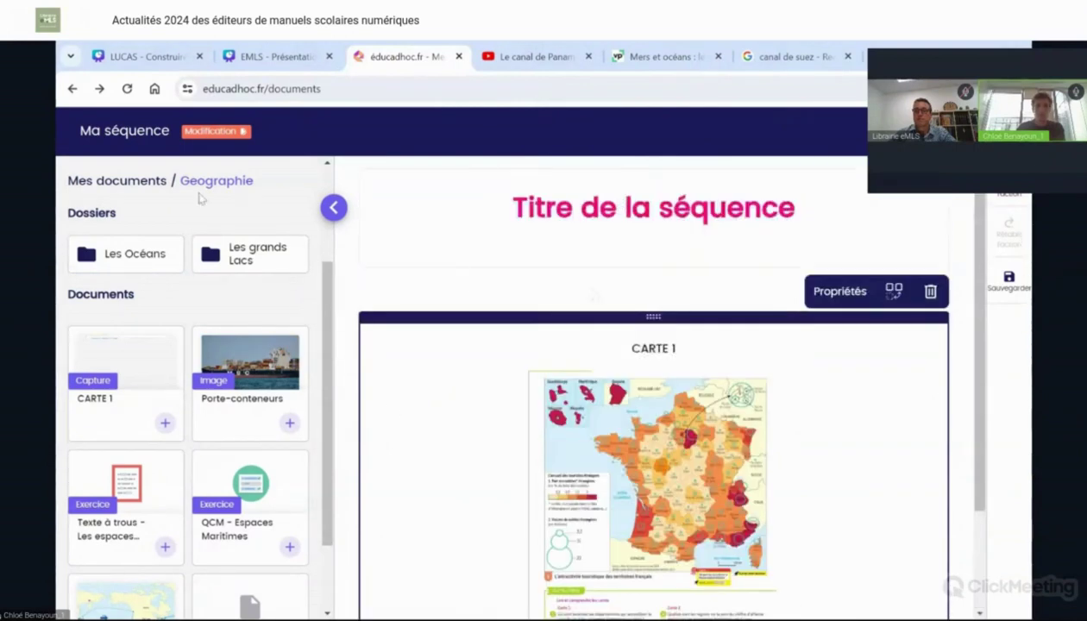
pyautogui.scroll(2, 211, 250)
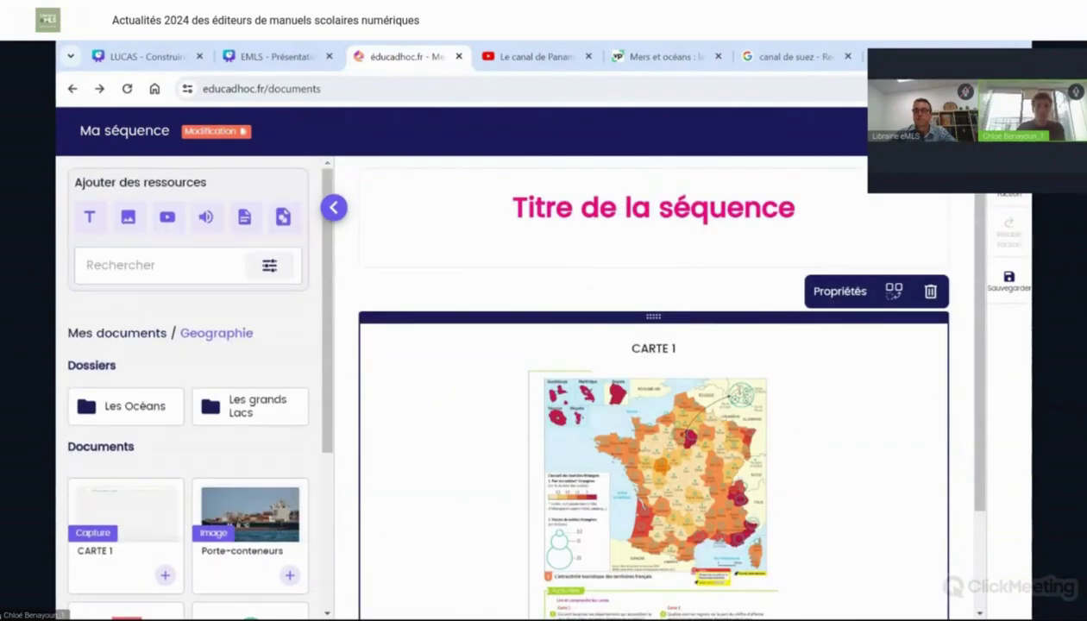
pyautogui.click(83, 222)
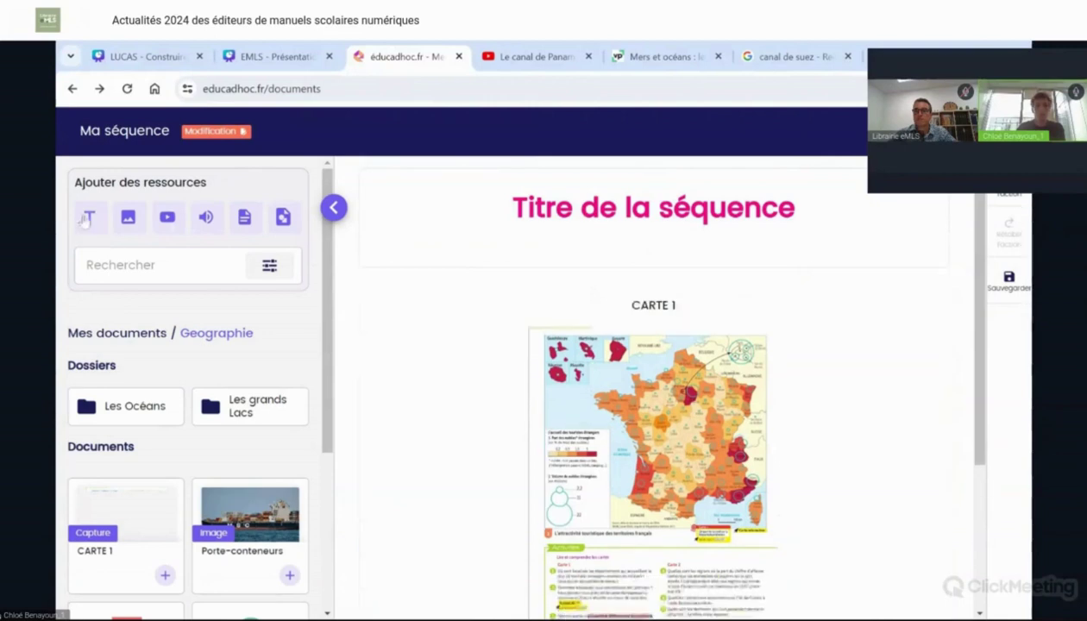
pyautogui.moveTo(472, 492); pyautogui.dragTo(471, 276)
pyautogui.click(470, 276)
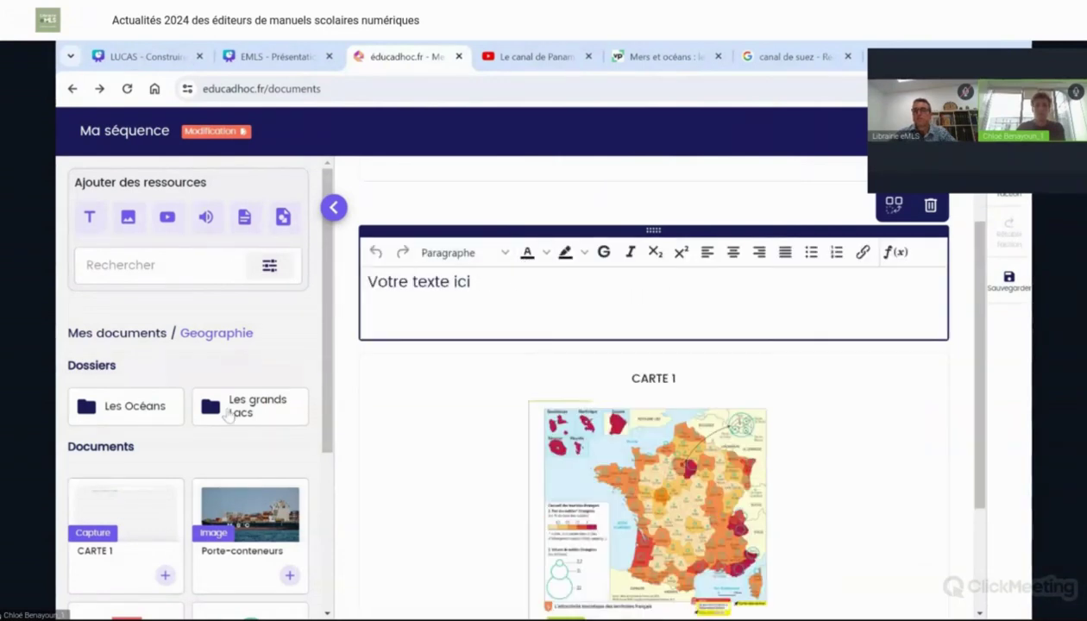
# - Add the "QCM - Espaces Maritimes" exercise to the sequence below CARTE 1
pyautogui.scroll(-5, 250, 403)
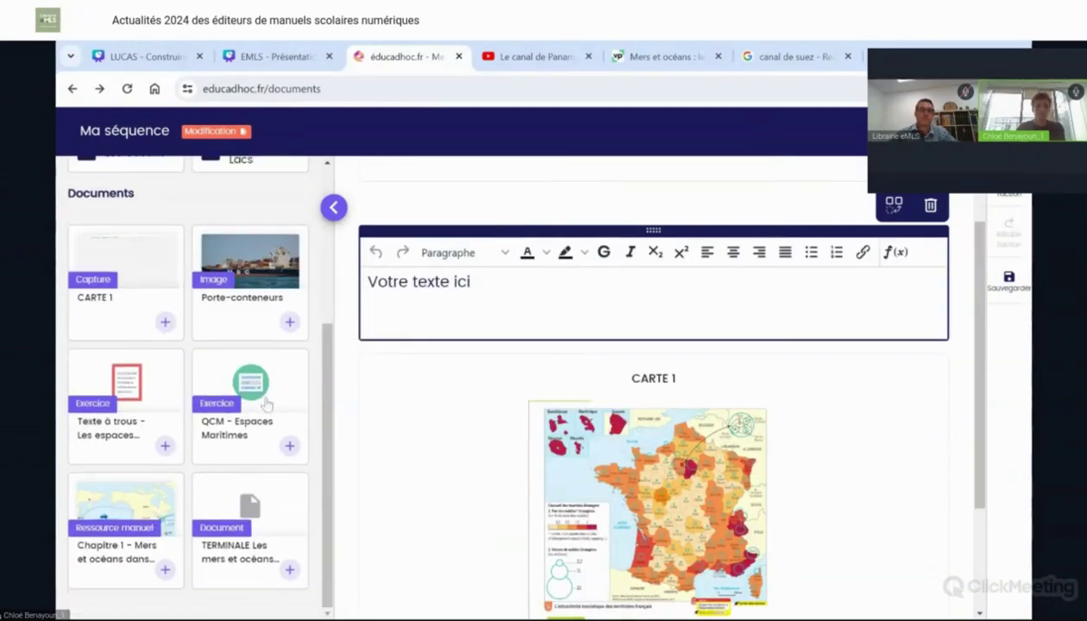
pyautogui.scroll(-2, 518, 410)
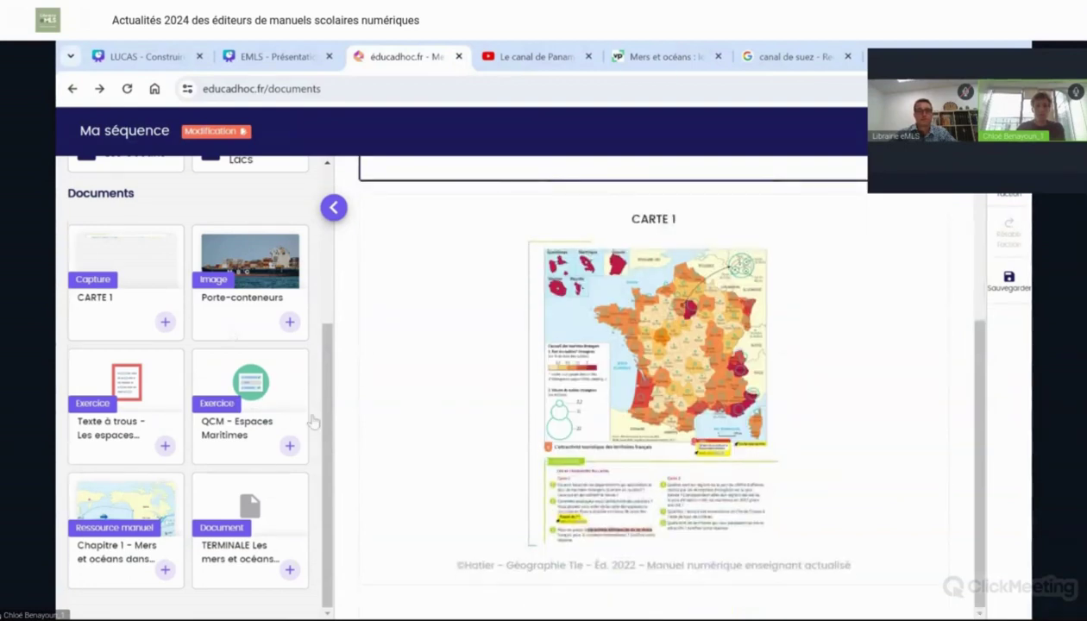
pyautogui.moveTo(312, 421); pyautogui.dragTo(512, 503)
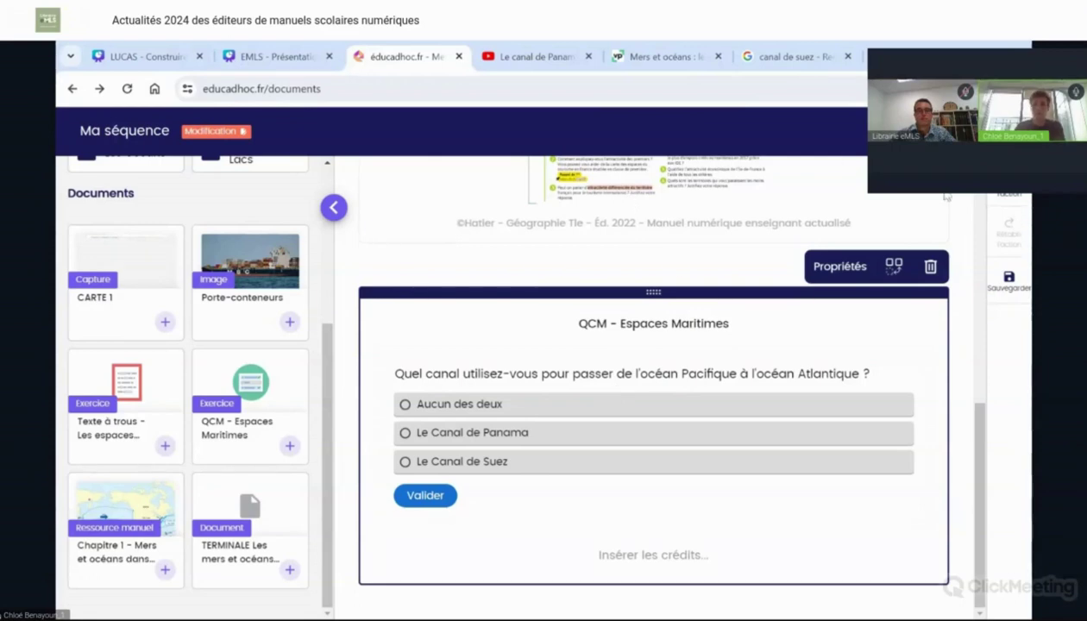
# - Save the sequence under the name "Les espaces maritimes"
pyautogui.click(1009, 279)
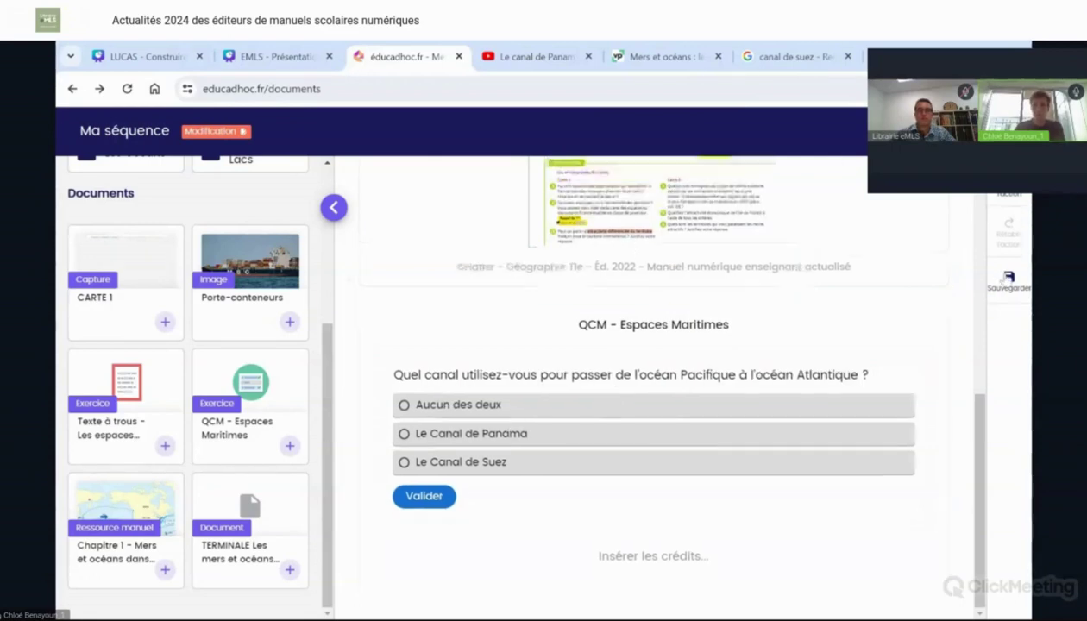
pyautogui.click(544, 357)
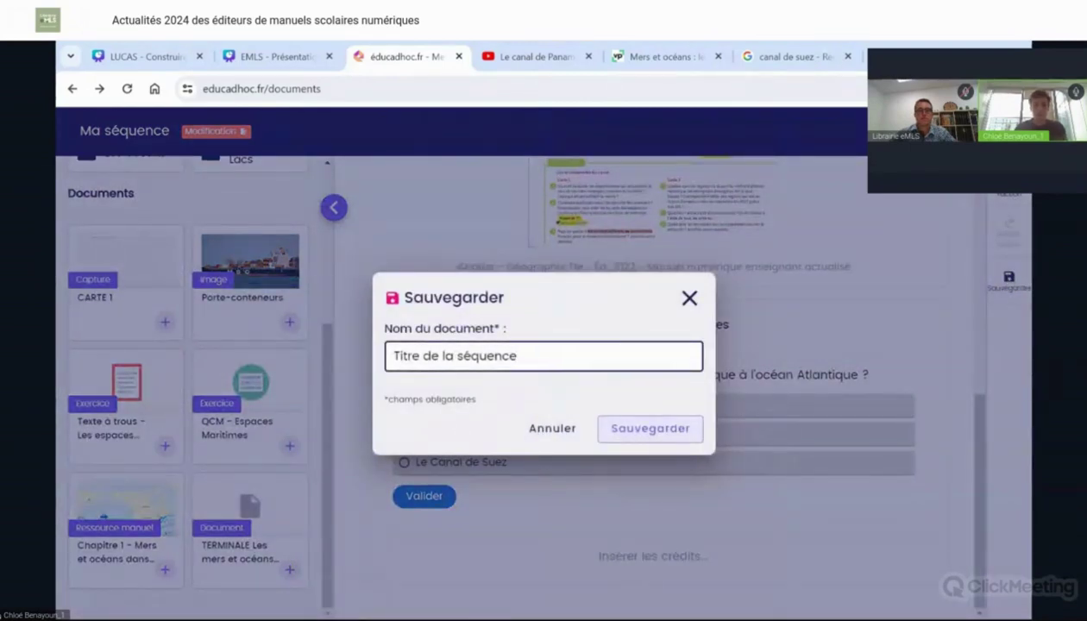
pyautogui.press('BackSpace')
pyautogui.press('BackSpace')
pyautogui.press('BackSpace')
pyautogui.press('BackSpace')
pyautogui.press('BackSpace')
pyautogui.press('BackSpace')
pyautogui.press('BackSpace')
pyautogui.press('BackSpace')
pyautogui.press('BackSpace')
pyautogui.press('BackSpace')
pyautogui.press('BackSpace')
pyautogui.press('BackSpace')
pyautogui.press('BackSpace')
pyautogui.press('BackSpace')
pyautogui.press('BackSpace')
pyautogui.press('BackSpace')
pyautogui.press('BackSpace')
pyautogui.write('Les')
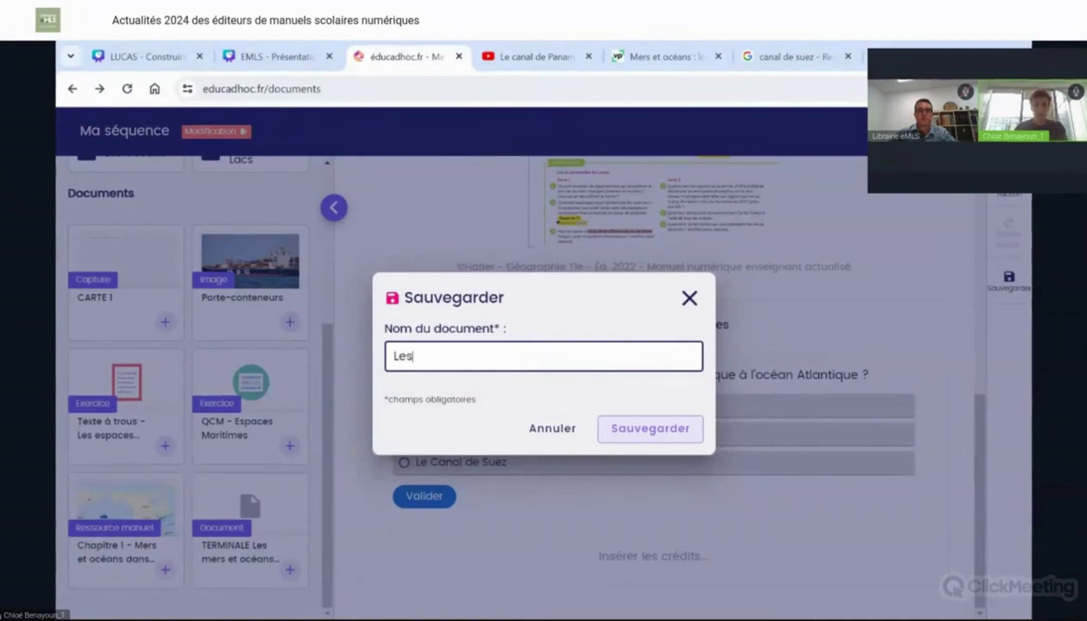
pyautogui.write(' espaces maritimes')
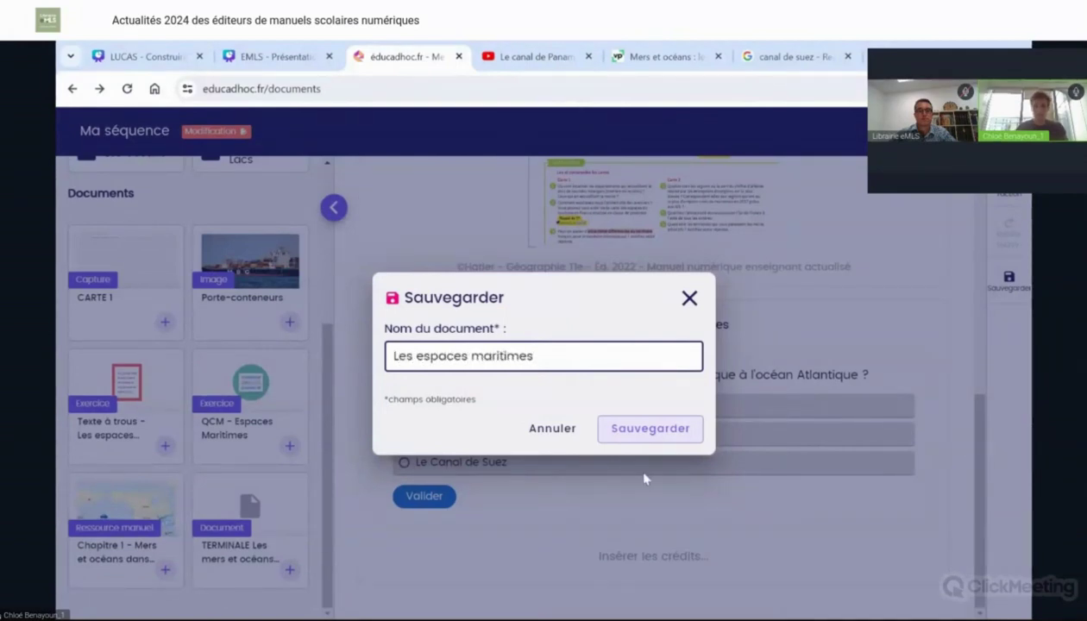
pyautogui.click(645, 430)
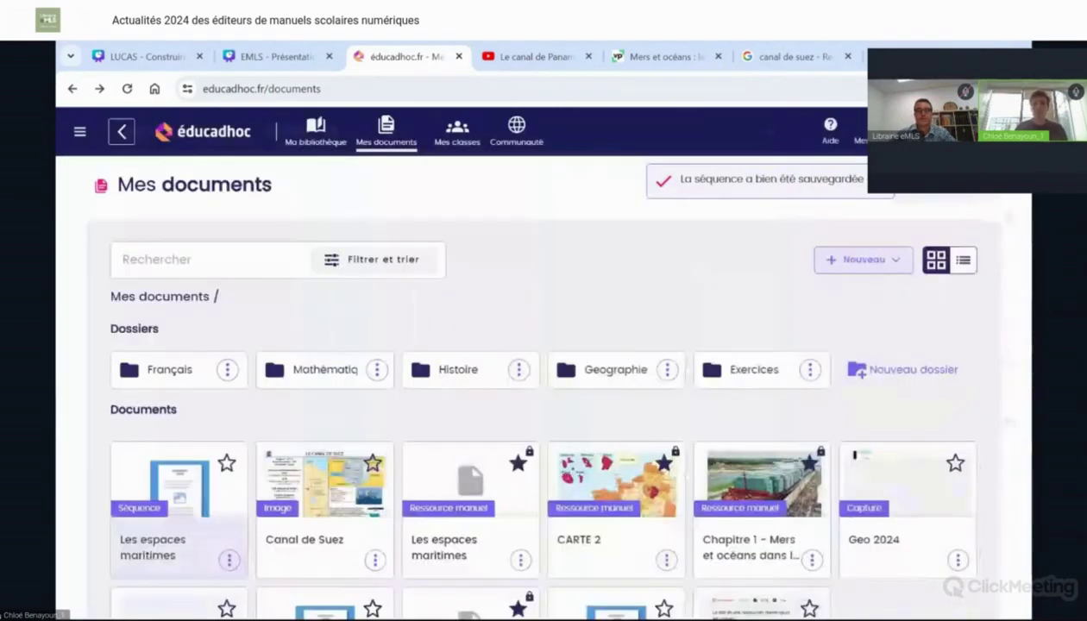
# - Open the activity overview of the class "Classe TEST"
pyautogui.click(456, 136)
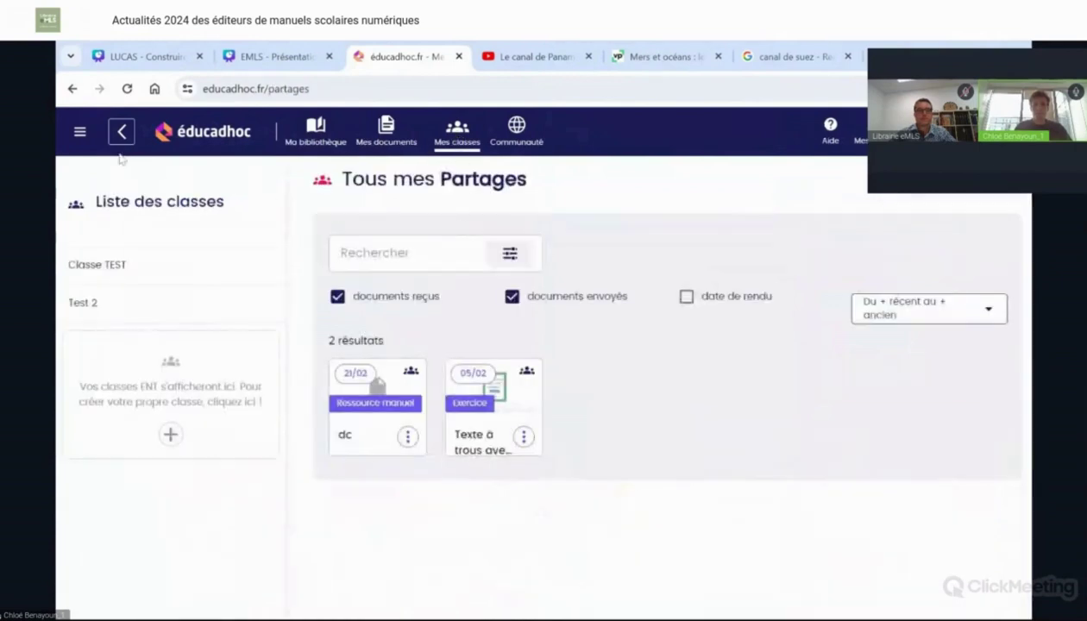
pyautogui.click(87, 265)
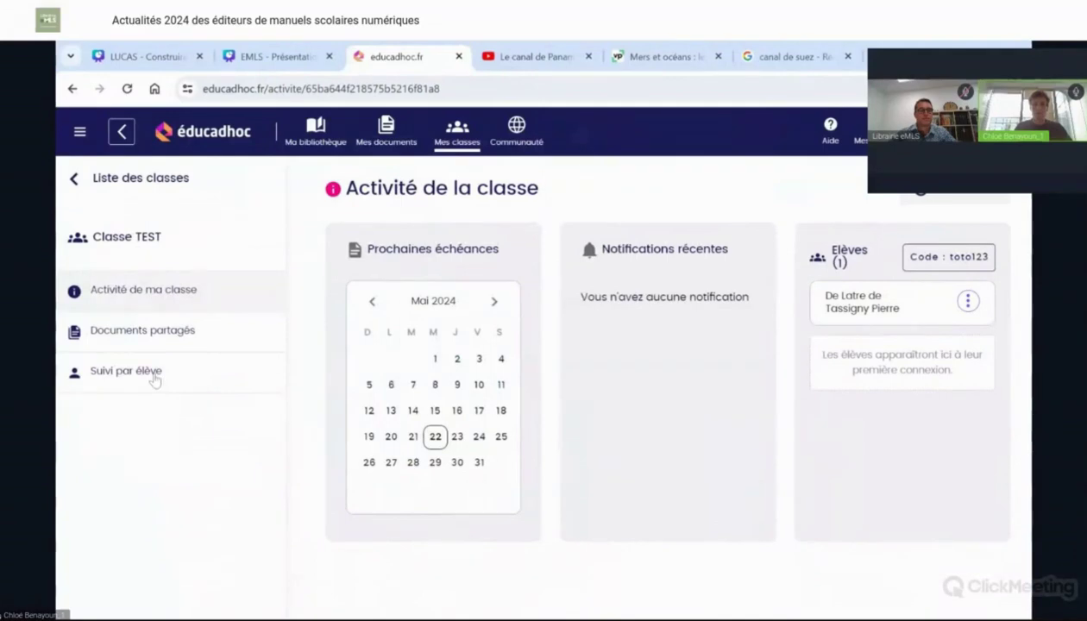
# - In the class's per-student tracking, view the "dc" document as shared and as the student's copy, and close it
pyautogui.click(154, 378)
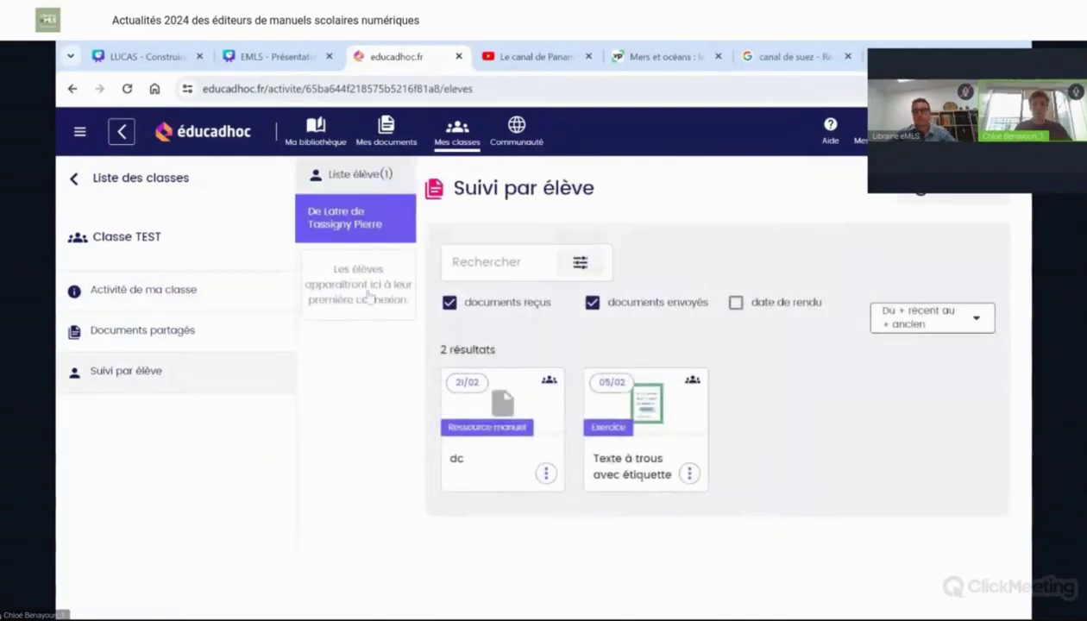
pyautogui.click(530, 418)
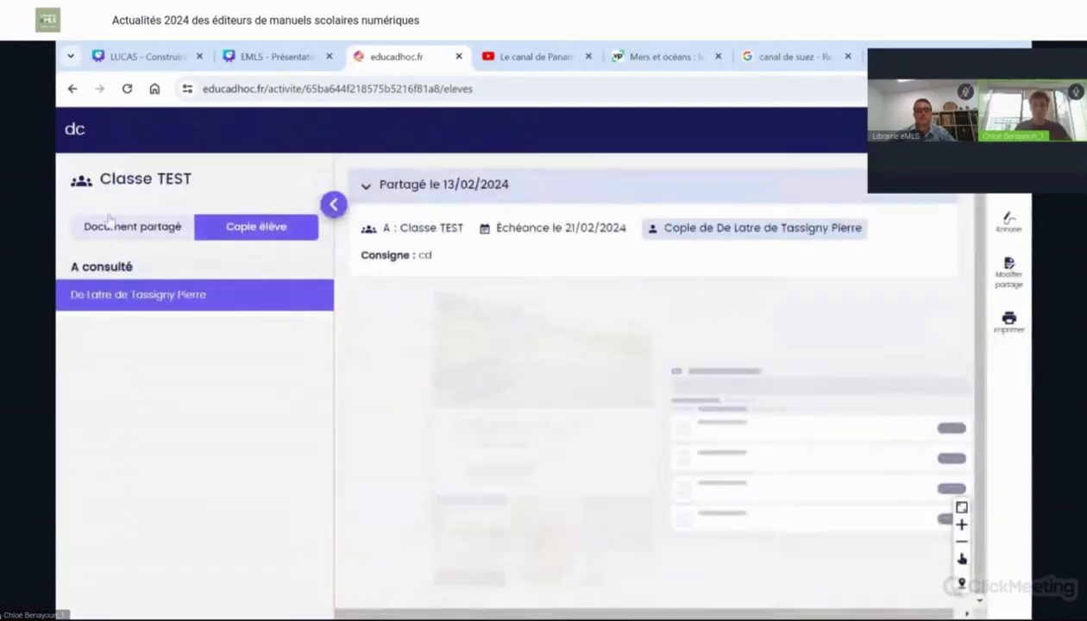
pyautogui.click(111, 224)
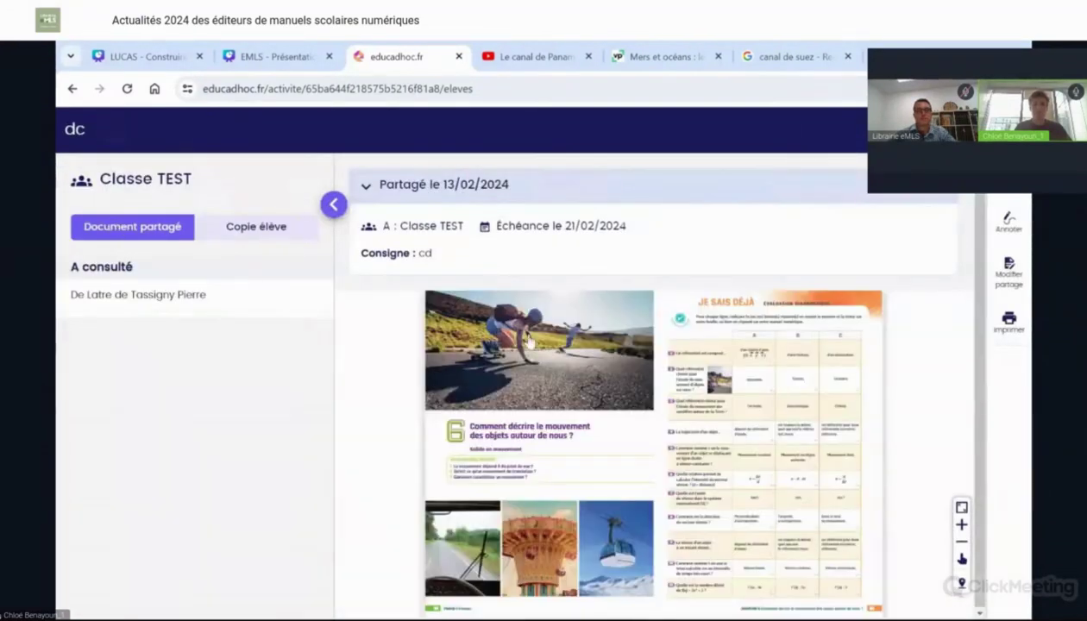
pyautogui.click(223, 233)
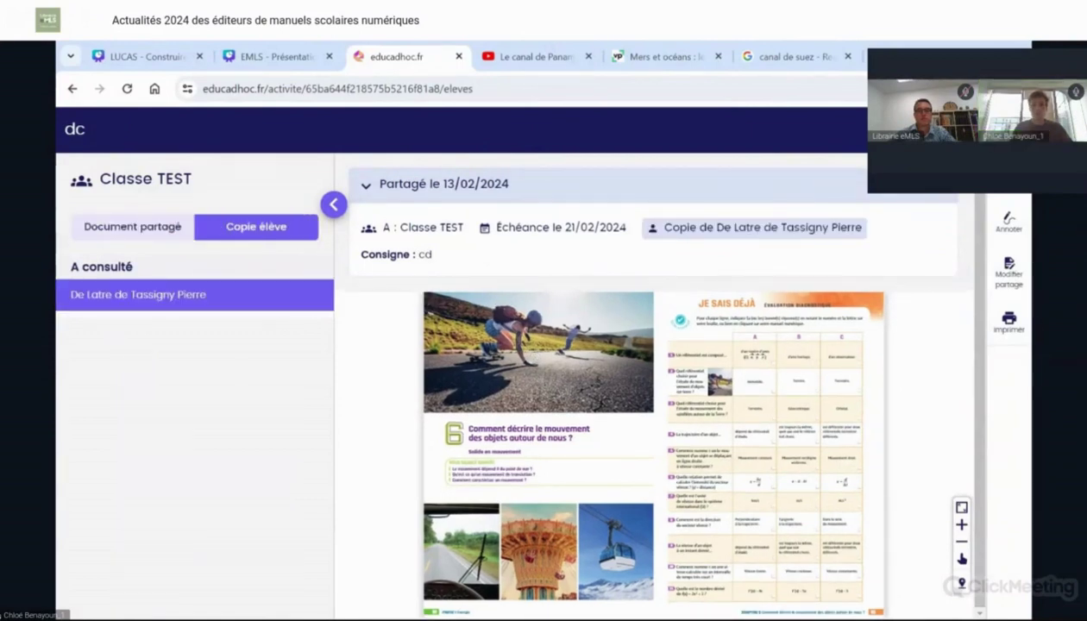
pyautogui.press('Escape')
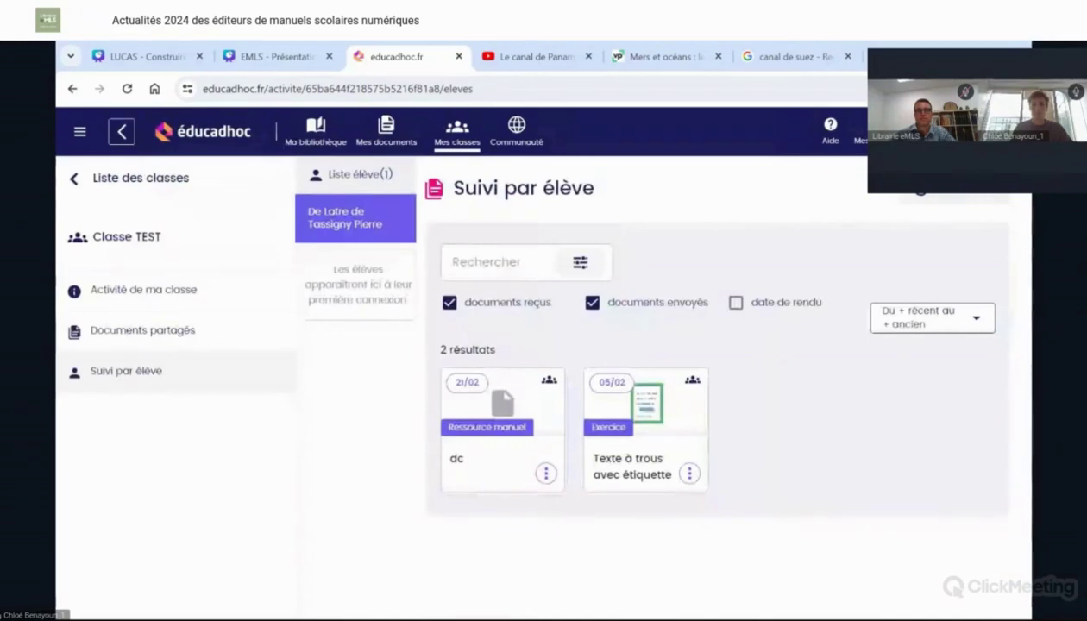
# - Open the éducadhoc community and browse the resources shared by other teachers
pyautogui.click(516, 137)
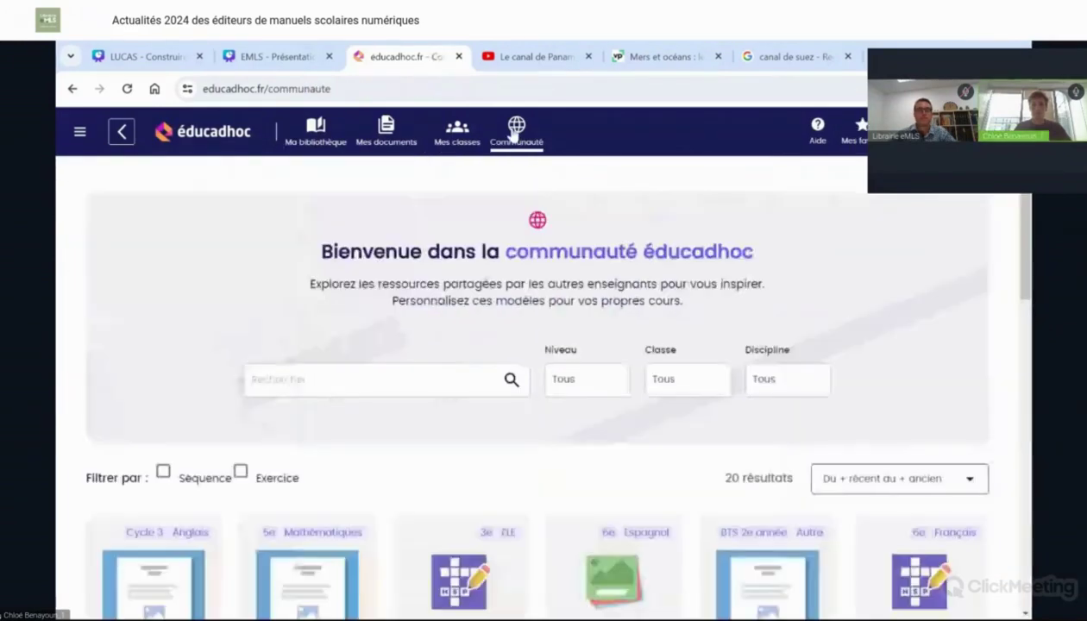
pyautogui.scroll(-2, 549, 323)
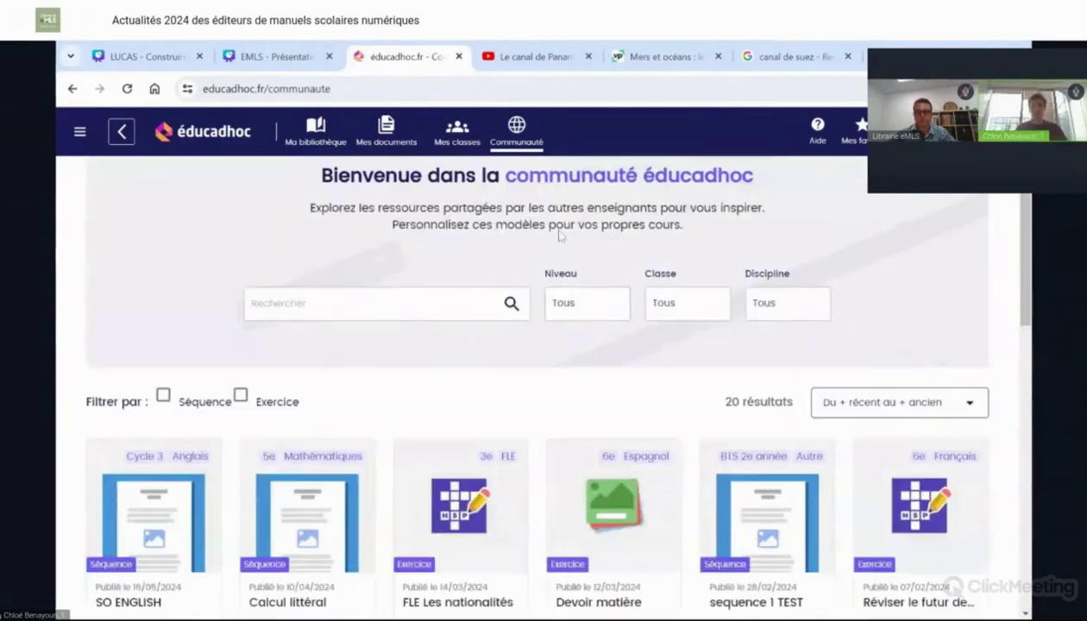
pyautogui.scroll(-4, 616, 356)
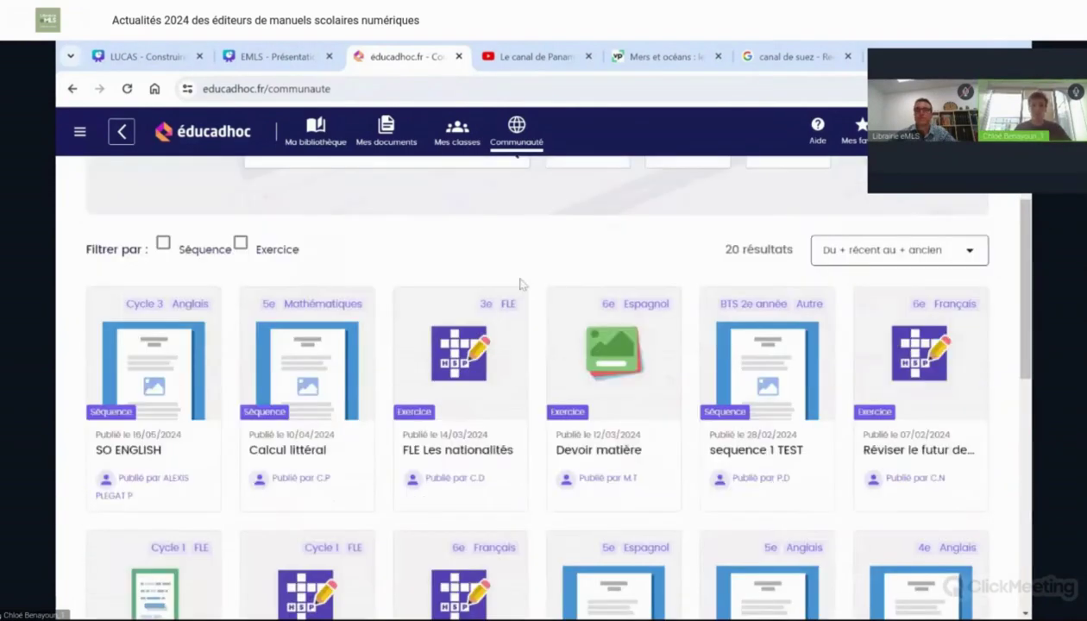
pyautogui.scroll(2, 553, 284)
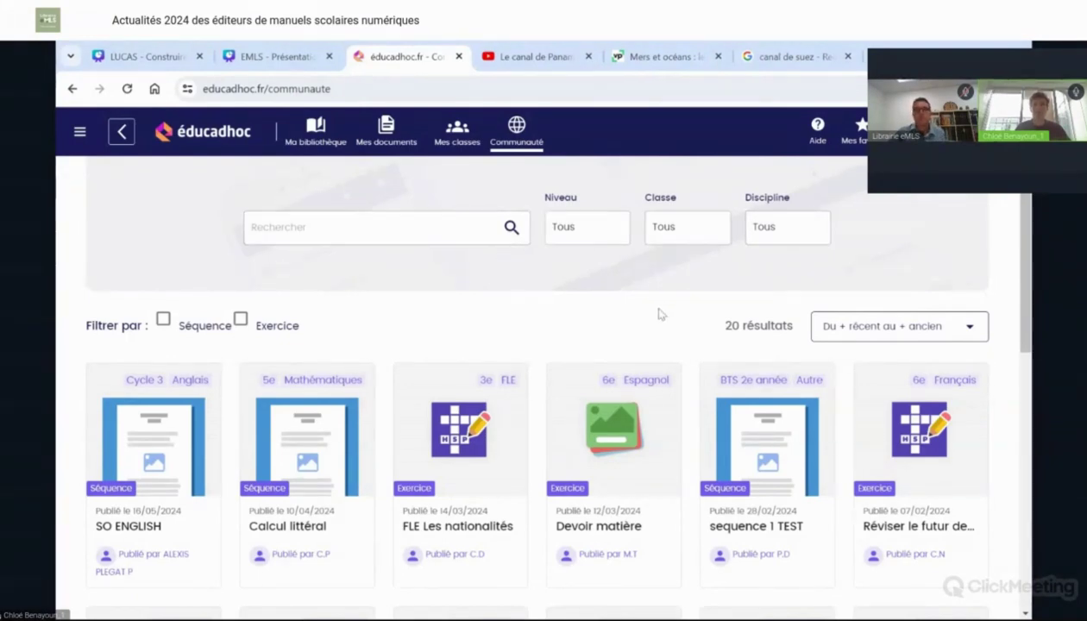
# - Examine the level, class and subject filter options for the community resources, leaving all of them on Tous
pyautogui.click(599, 227)
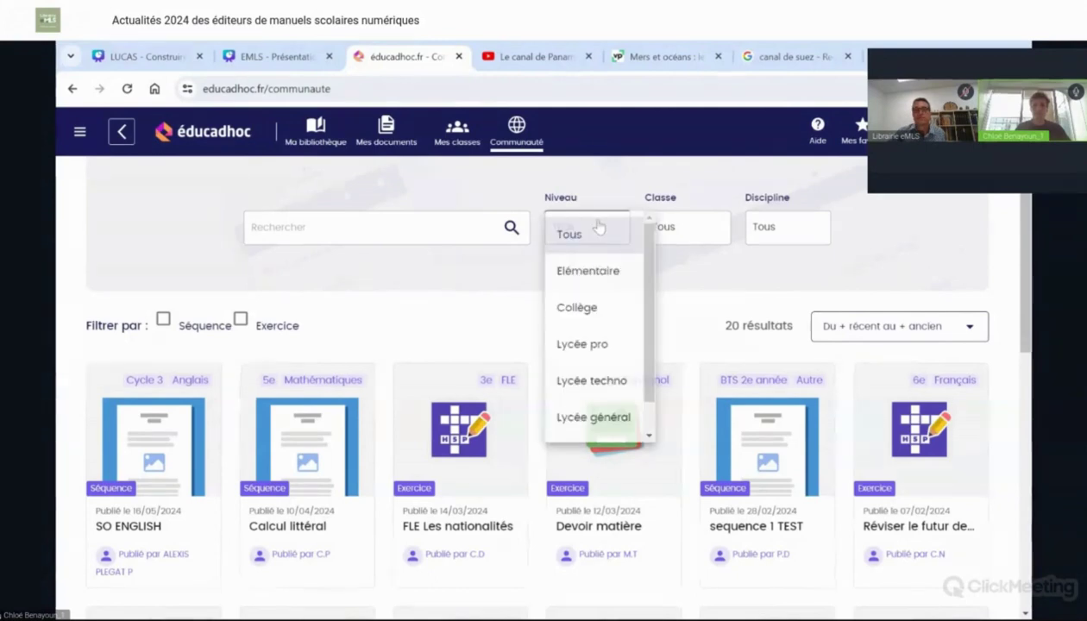
pyautogui.click(682, 231)
pyautogui.click(807, 227)
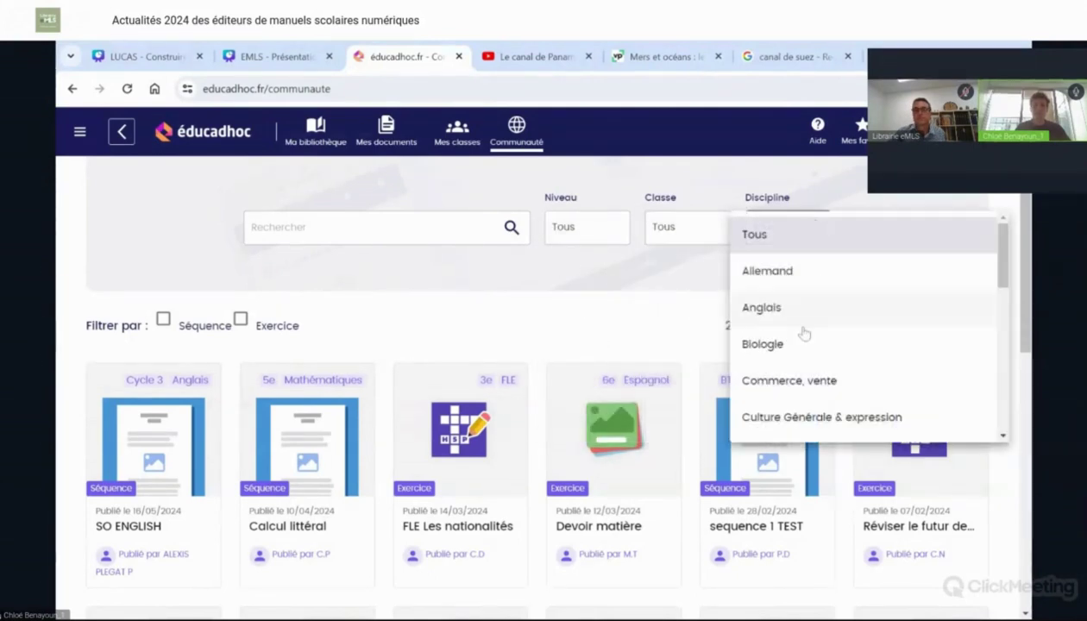
pyautogui.click(639, 322)
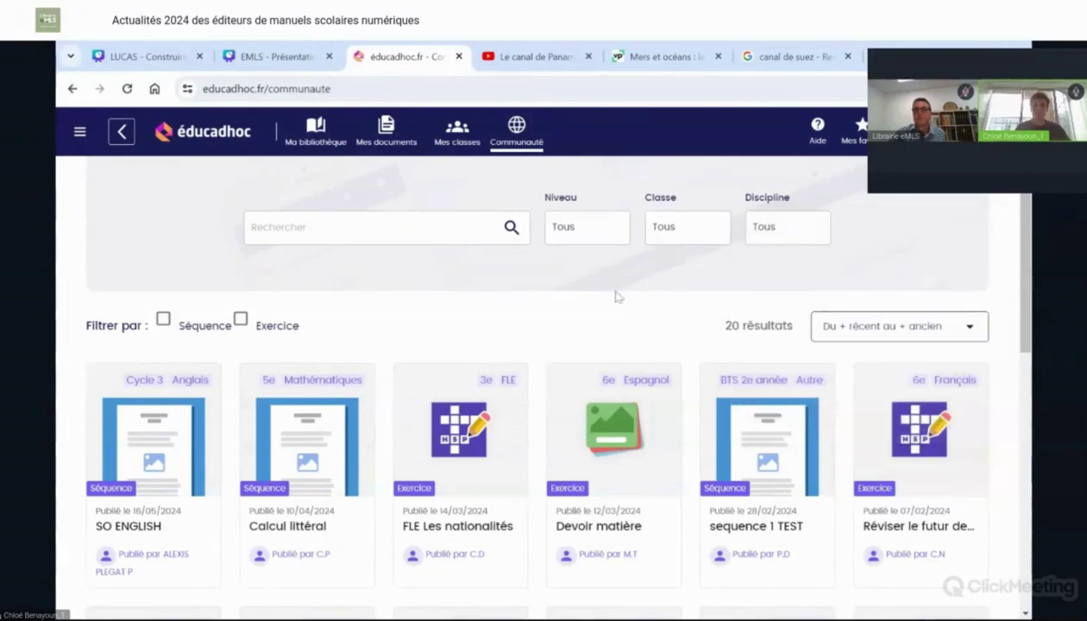
# - Show the available help resources (FAQ, Contact and Tutoriels) and close the list
pyautogui.click(805, 138)
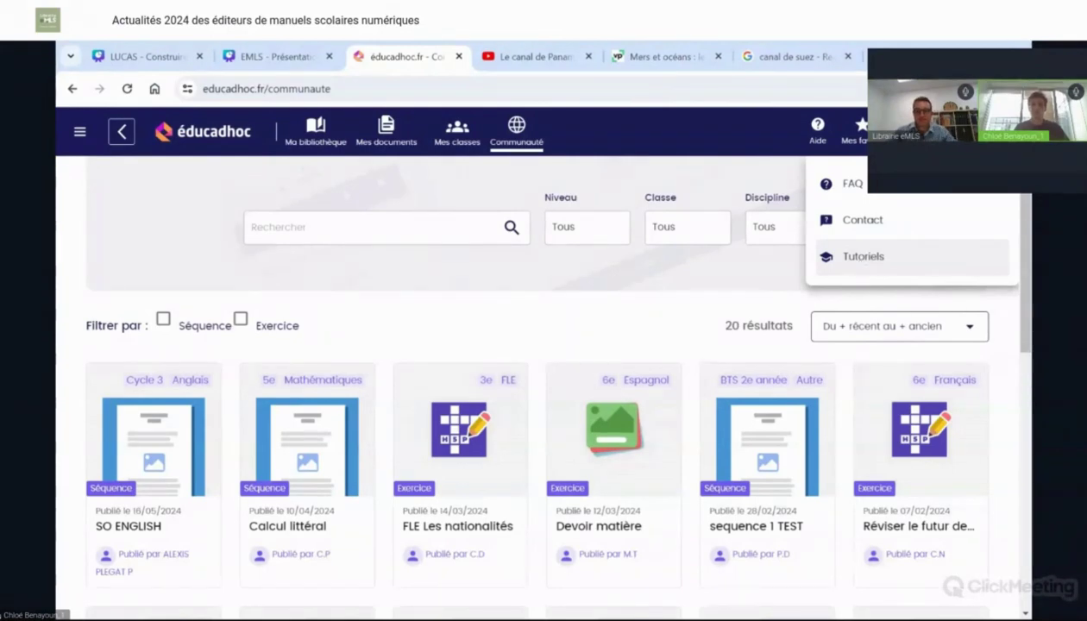
pyautogui.click(747, 270)
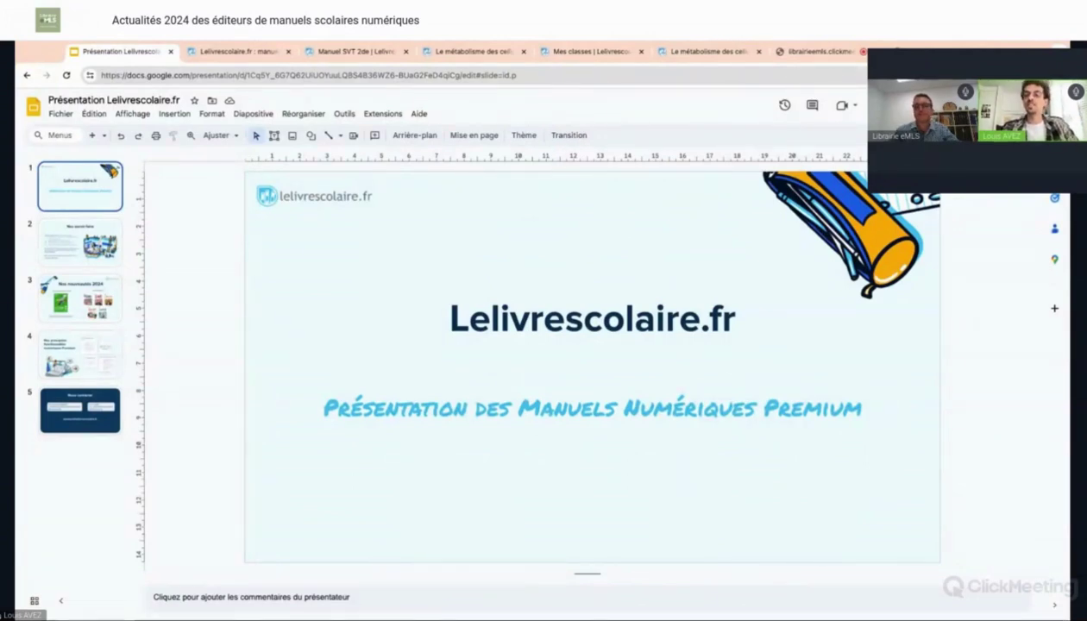
# - Show the "Nos savoir-faire" slide of the Lelivrescolaire.fr presentation in Google Slides
pyautogui.click(80, 242)
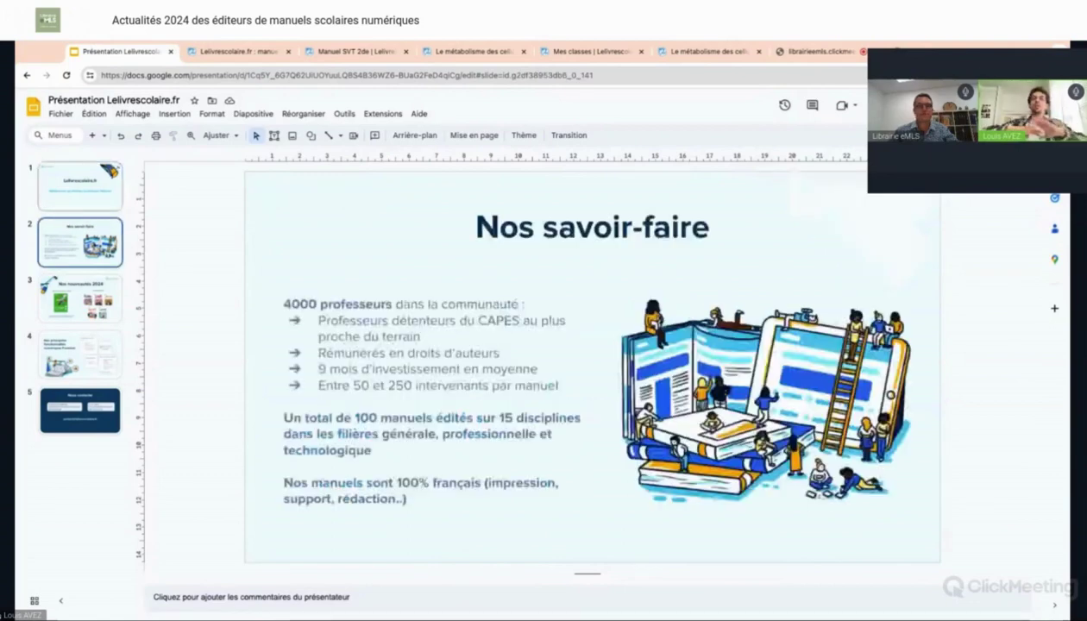